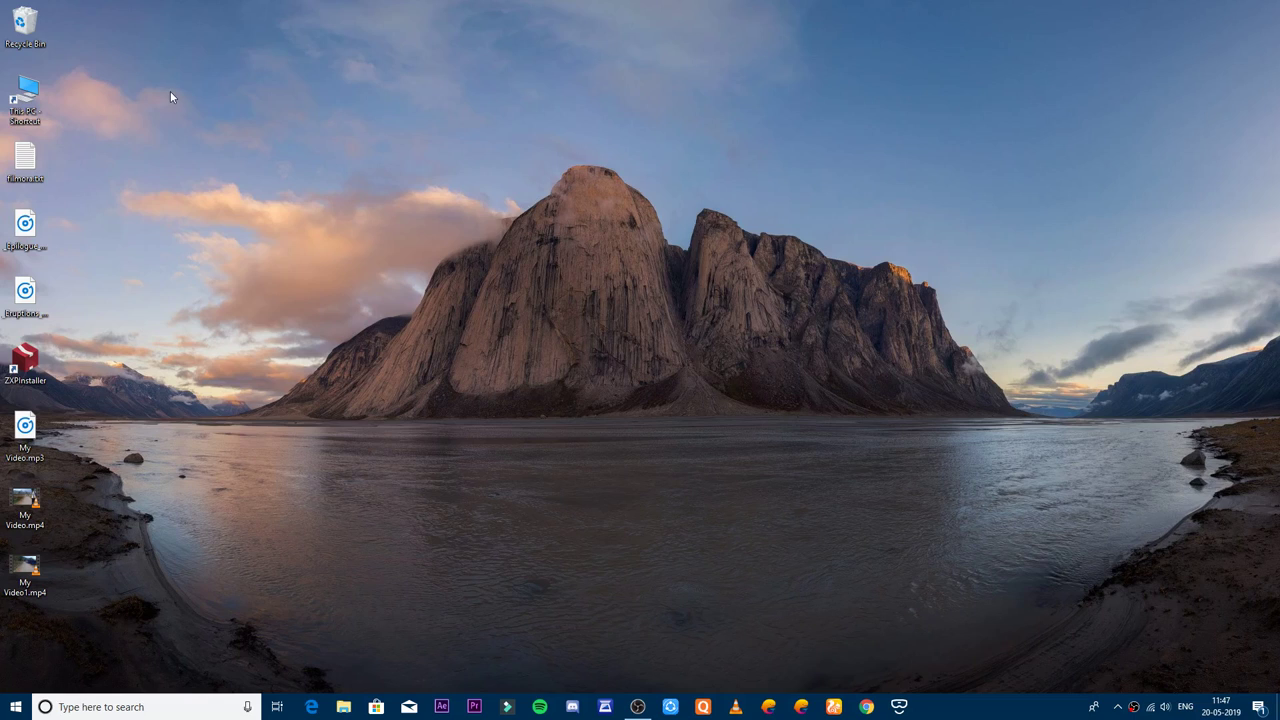
Bring up the desktop This PC shortcut's context menu, after briefly trying Windows search
click(40, 108)
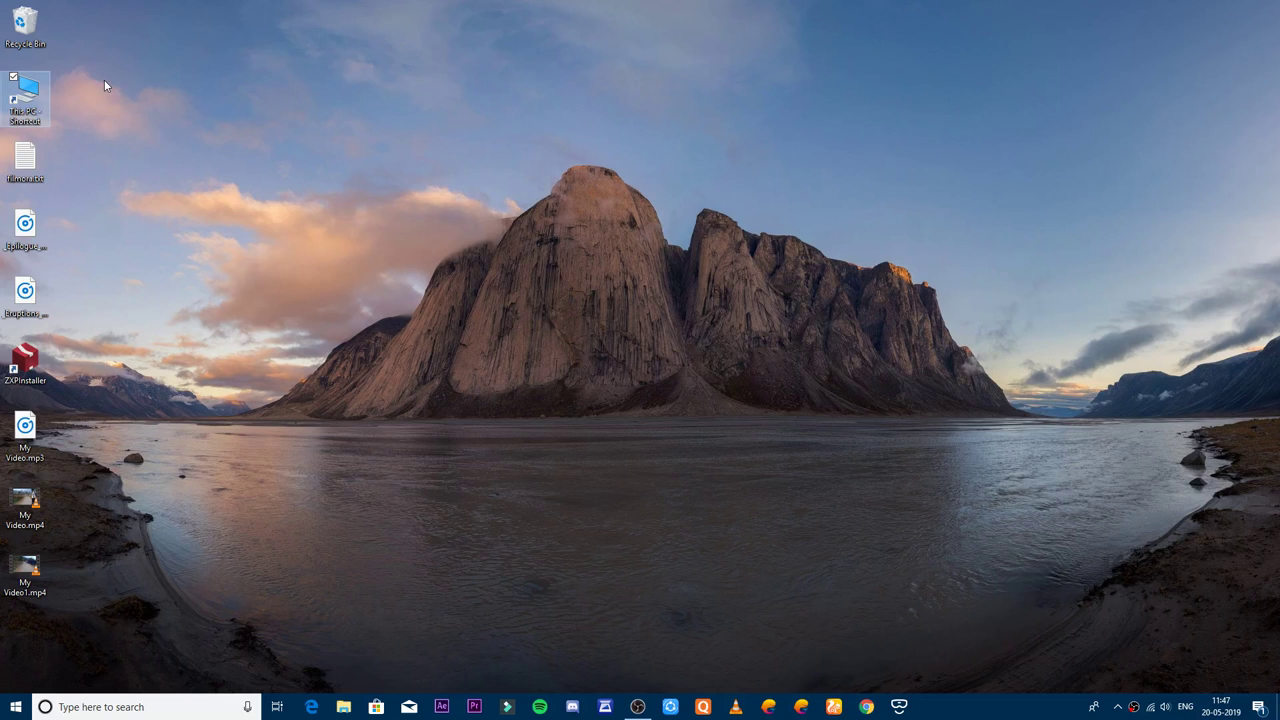
click(159, 706)
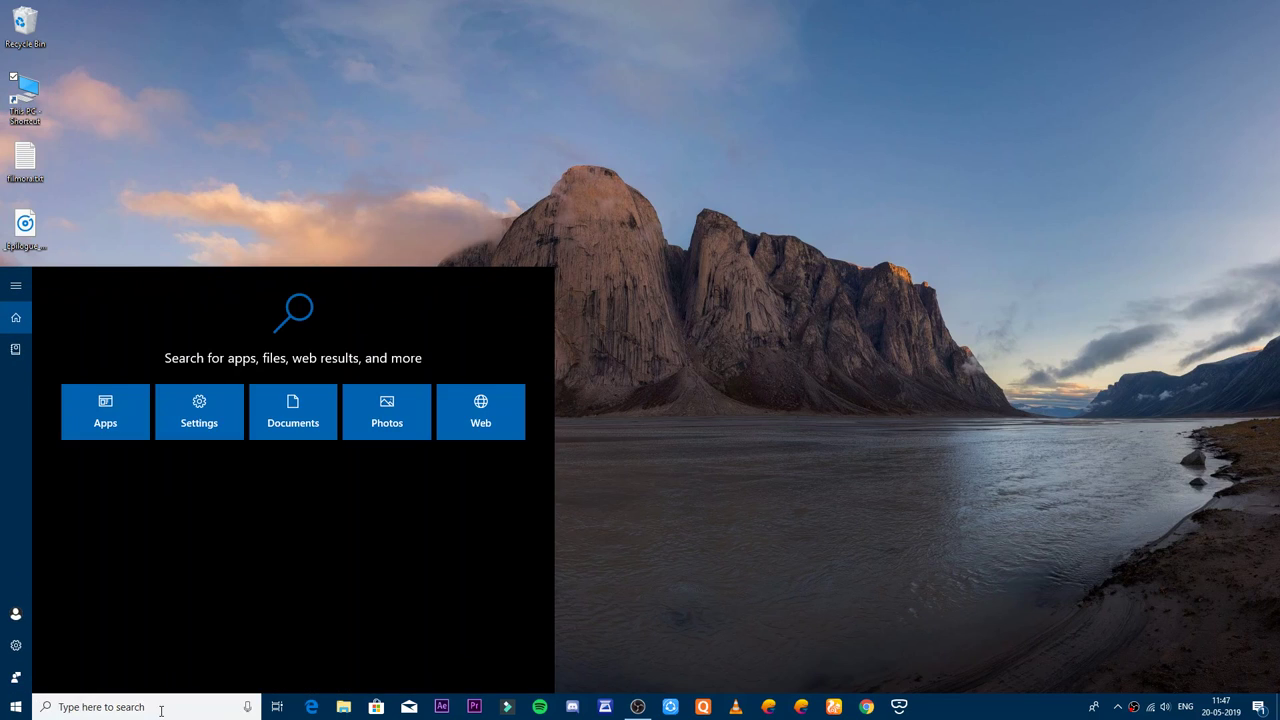
text(th)
click(320, 164)
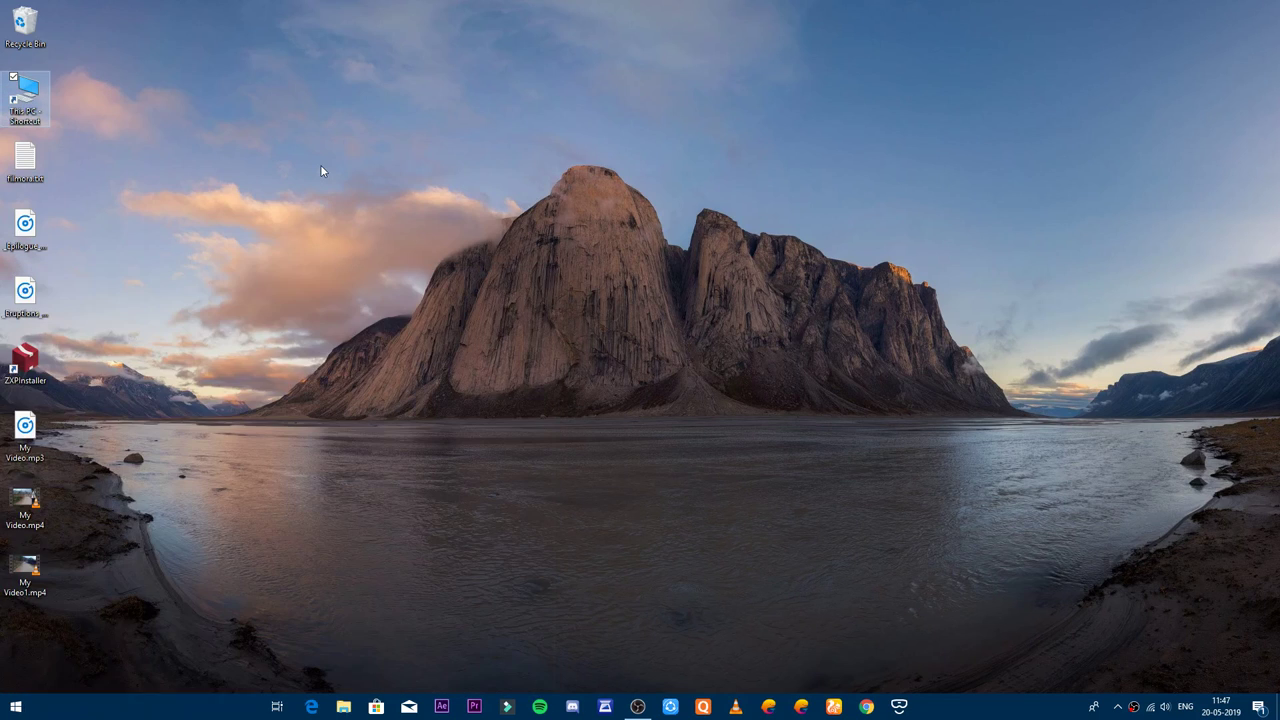
right_click(29, 96)
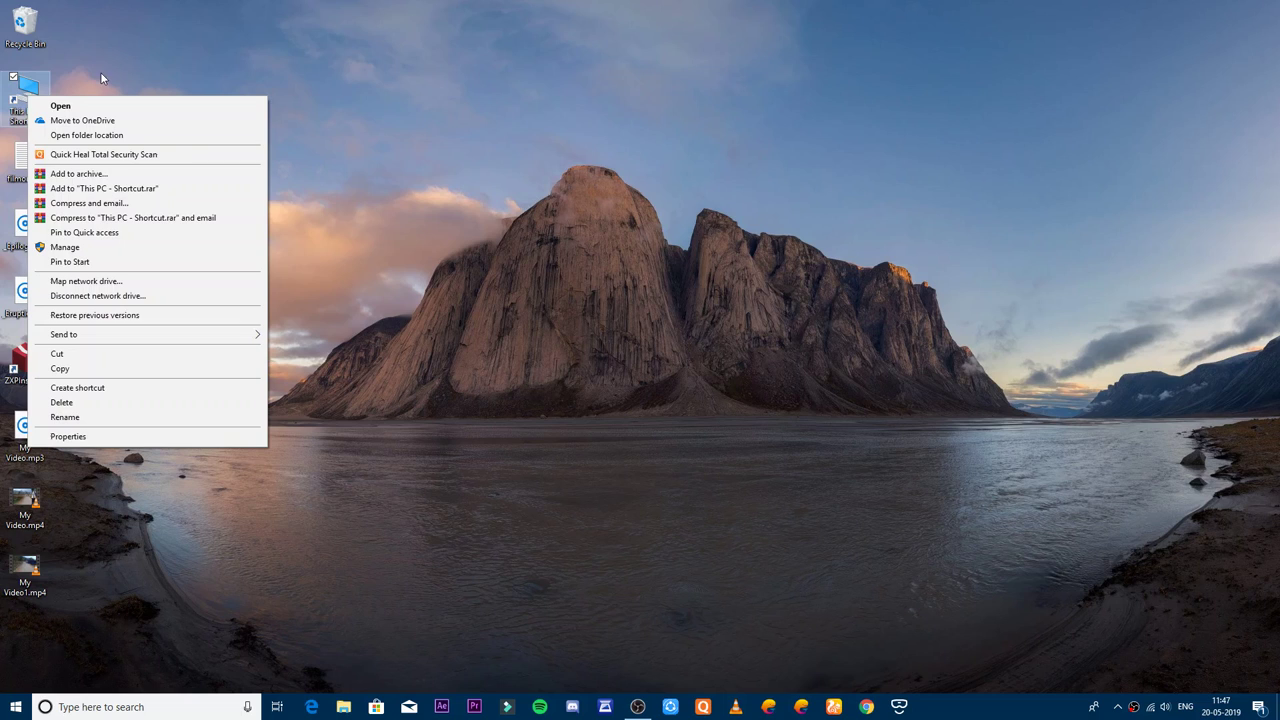
right_click(35, 90)
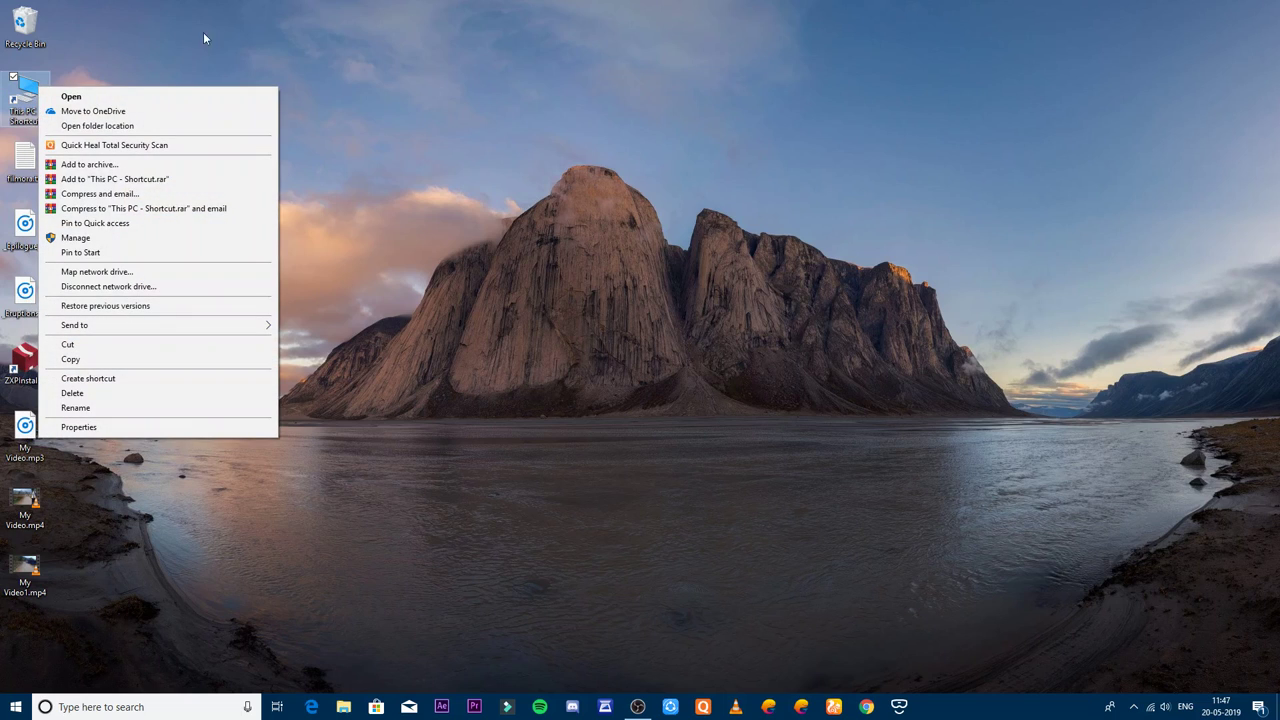
Launch Computer Management for this PC and centre its window on screen
click(75, 238)
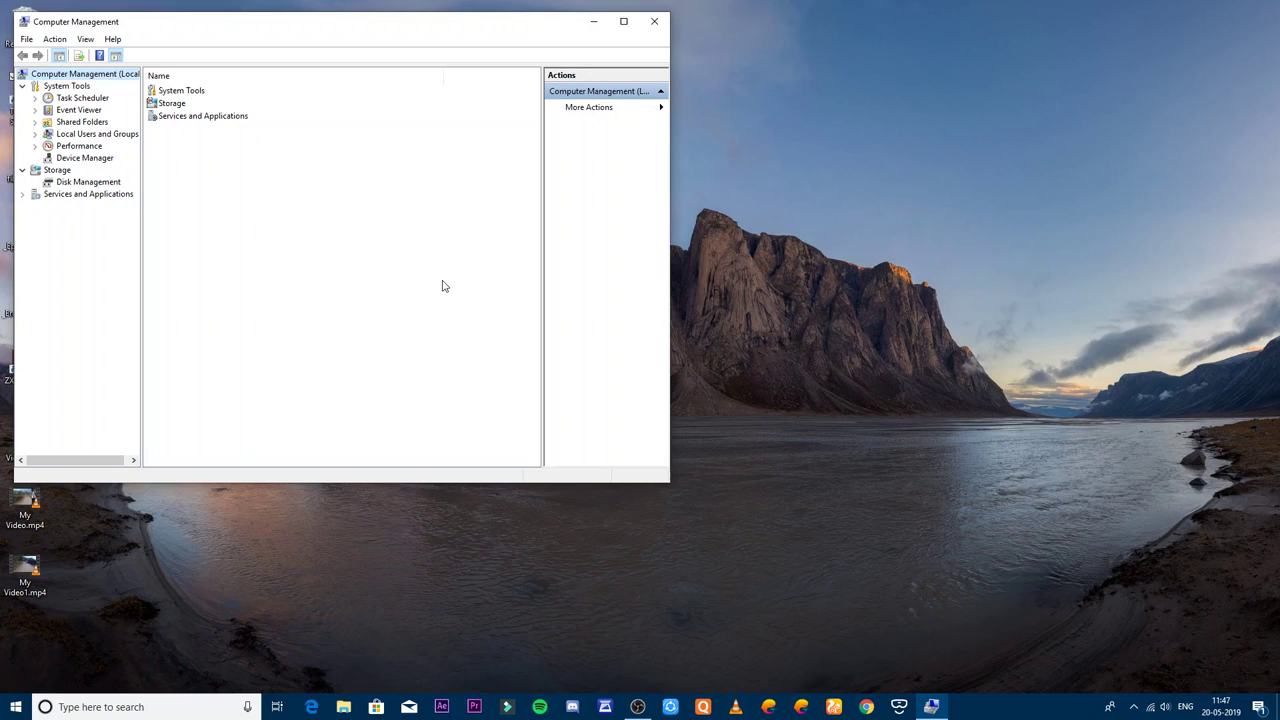
drag(270, 22, 566, 60)
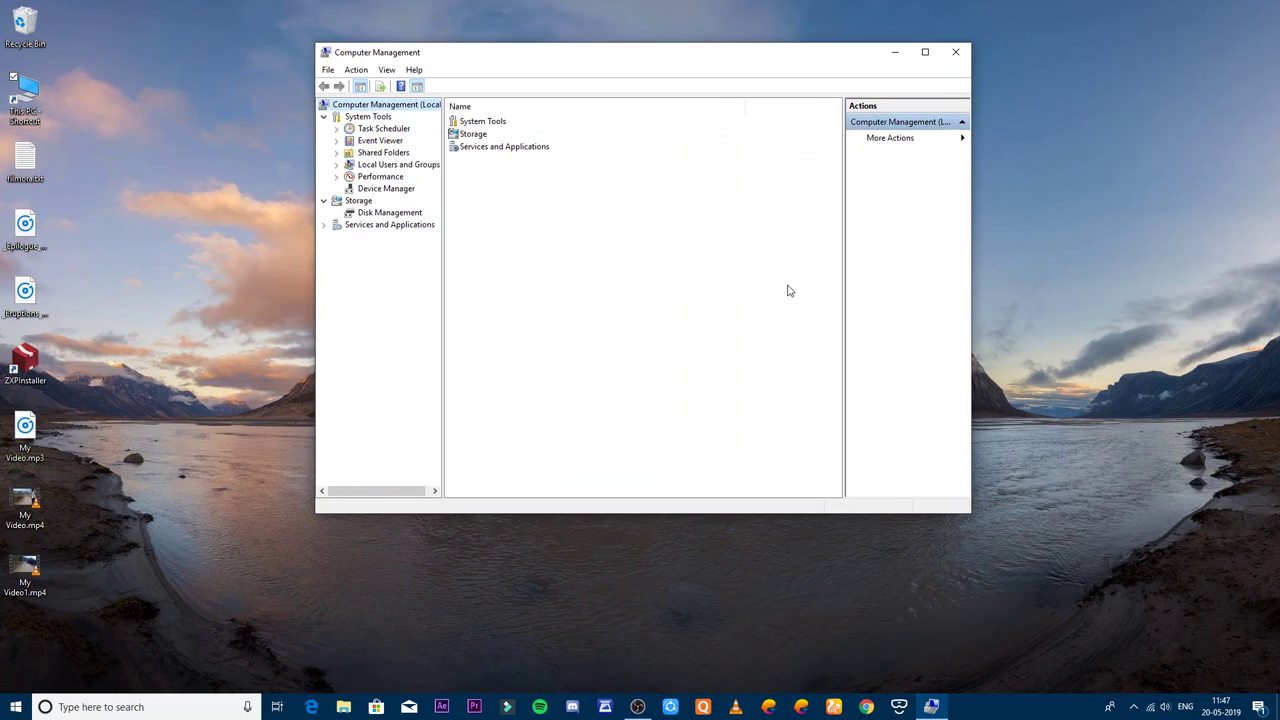
drag(365, 58, 336, 68)
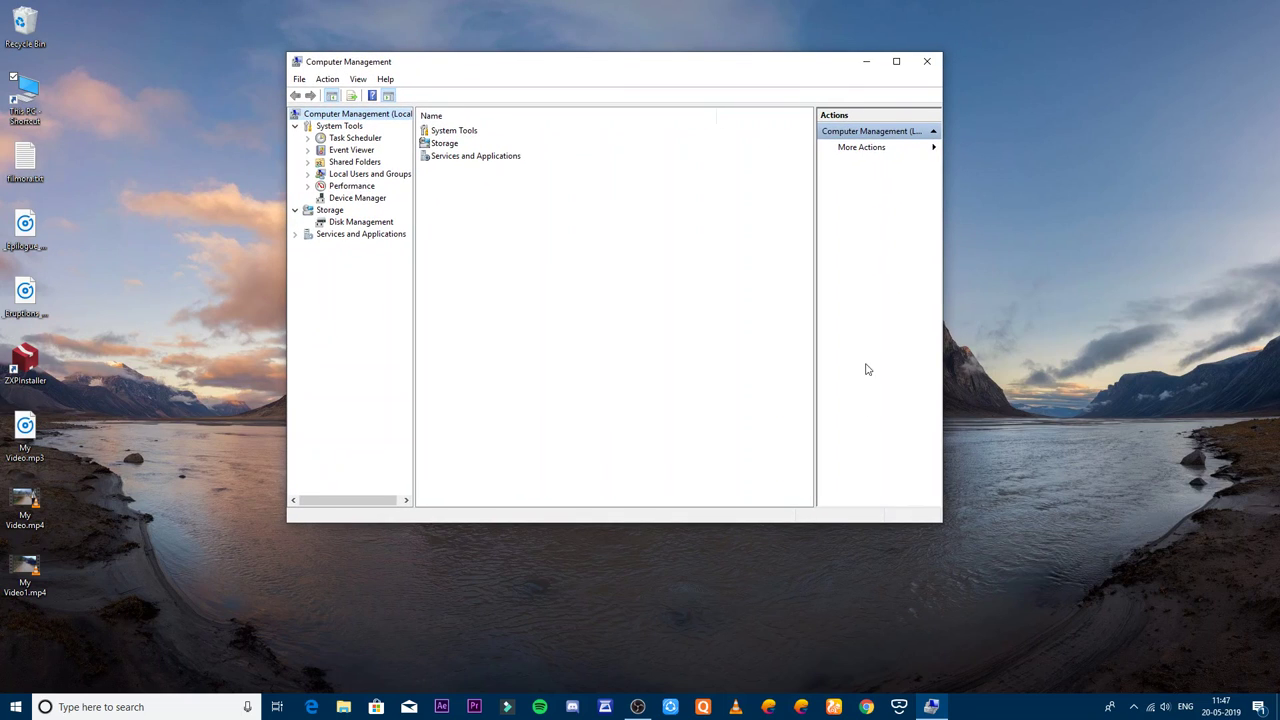
Show Disk Management and scroll through Disk 0, Disk 1 and the CD-ROM drive
click(339, 223)
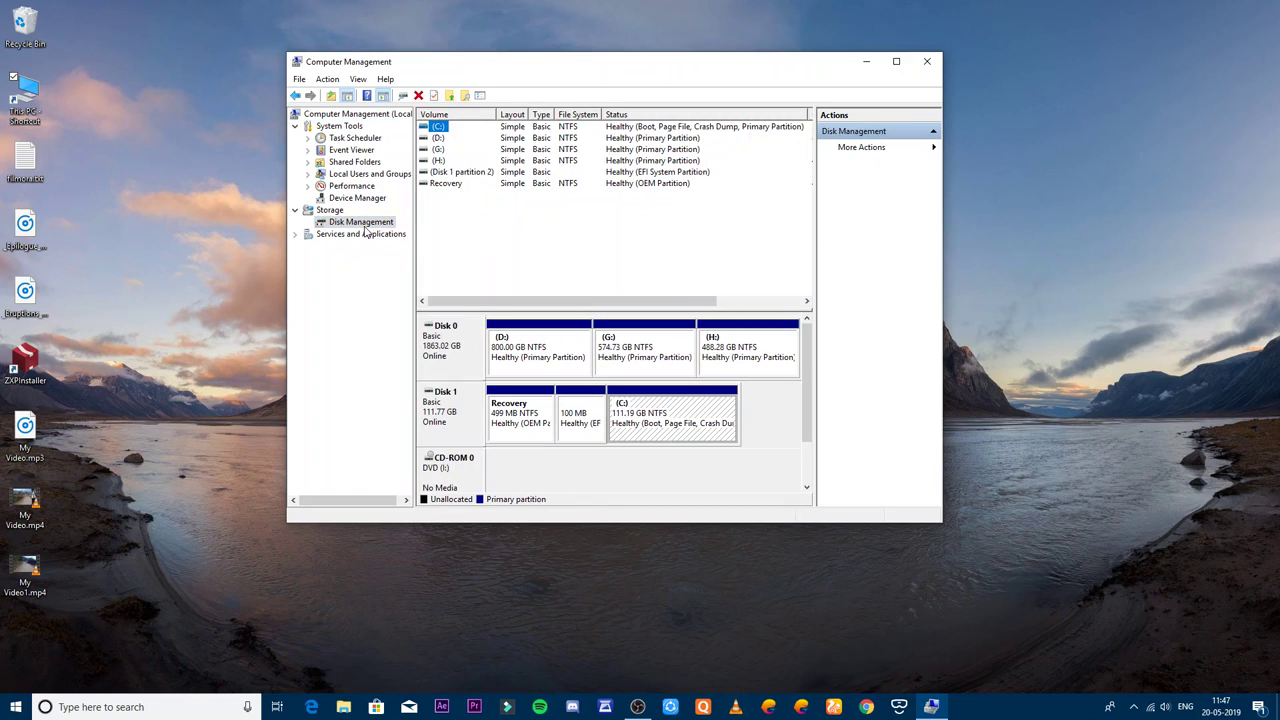
scroll(808, 388, down, 1)
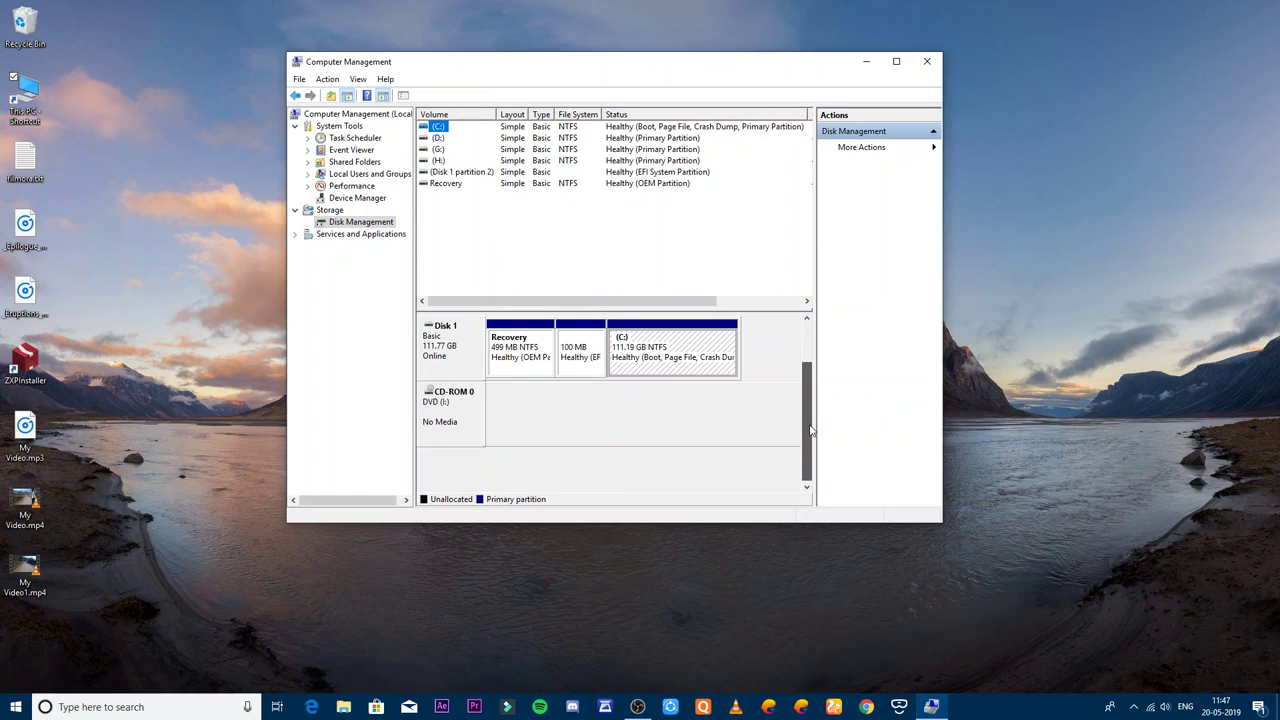
scroll(808, 420, up, 1)
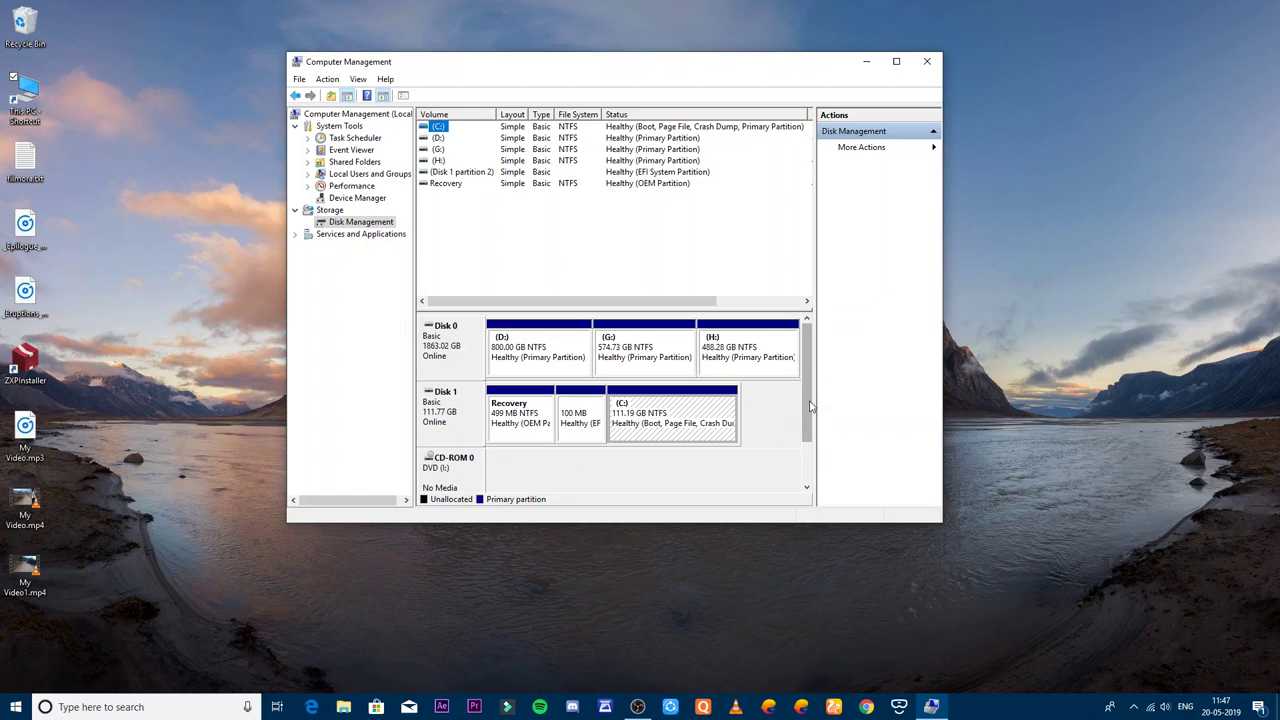
scroll(804, 420, down, 1)
scroll(802, 440, up, 1)
scroll(800, 455, down, 1)
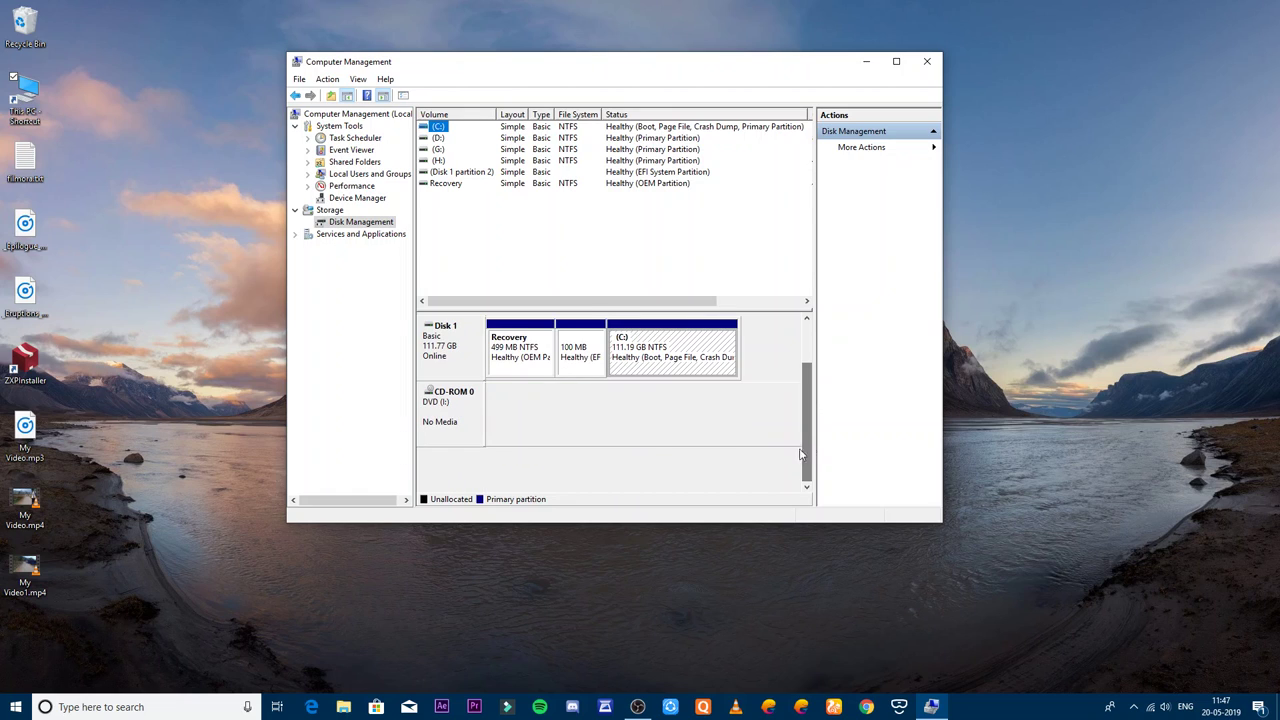
Open This PC in File Explorer and cancel the USB drive's insert-disc prompt
right_click(134, 312)
double_click(25, 100)
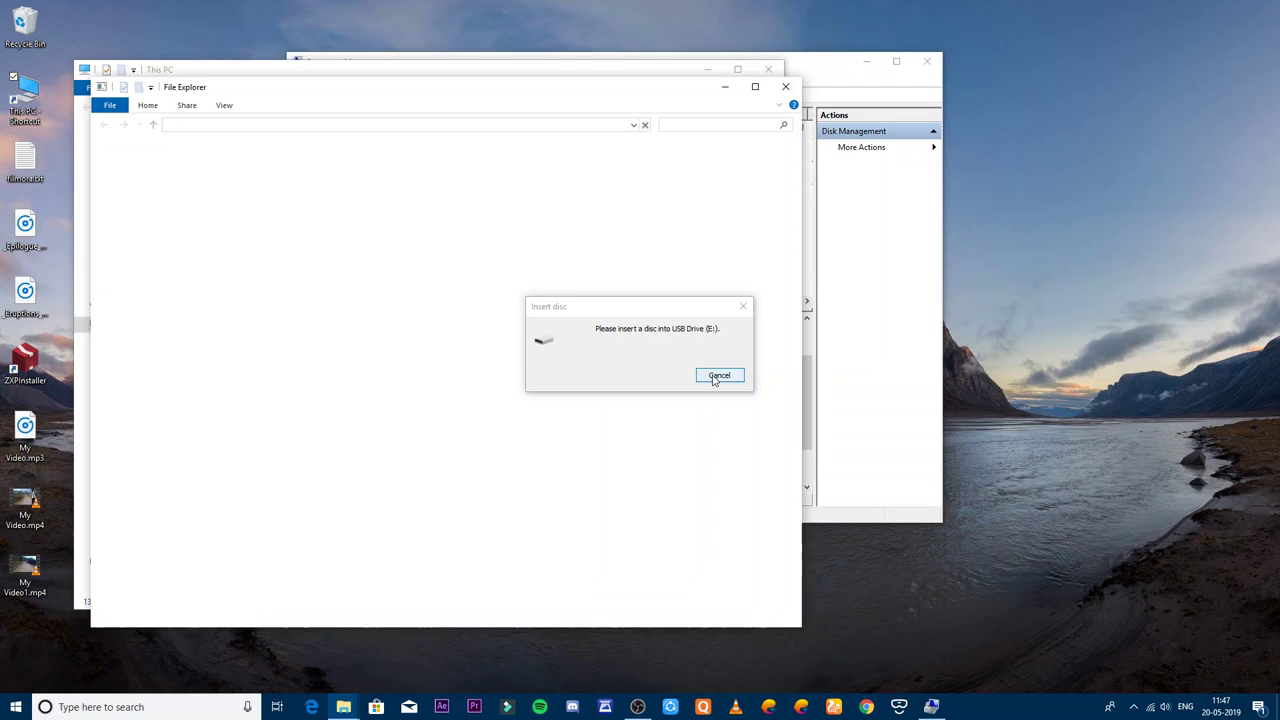
click(714, 376)
Try copying a desktop item onto USB Drive (E:), cancel the failure, and close Explorer
click(600, 290)
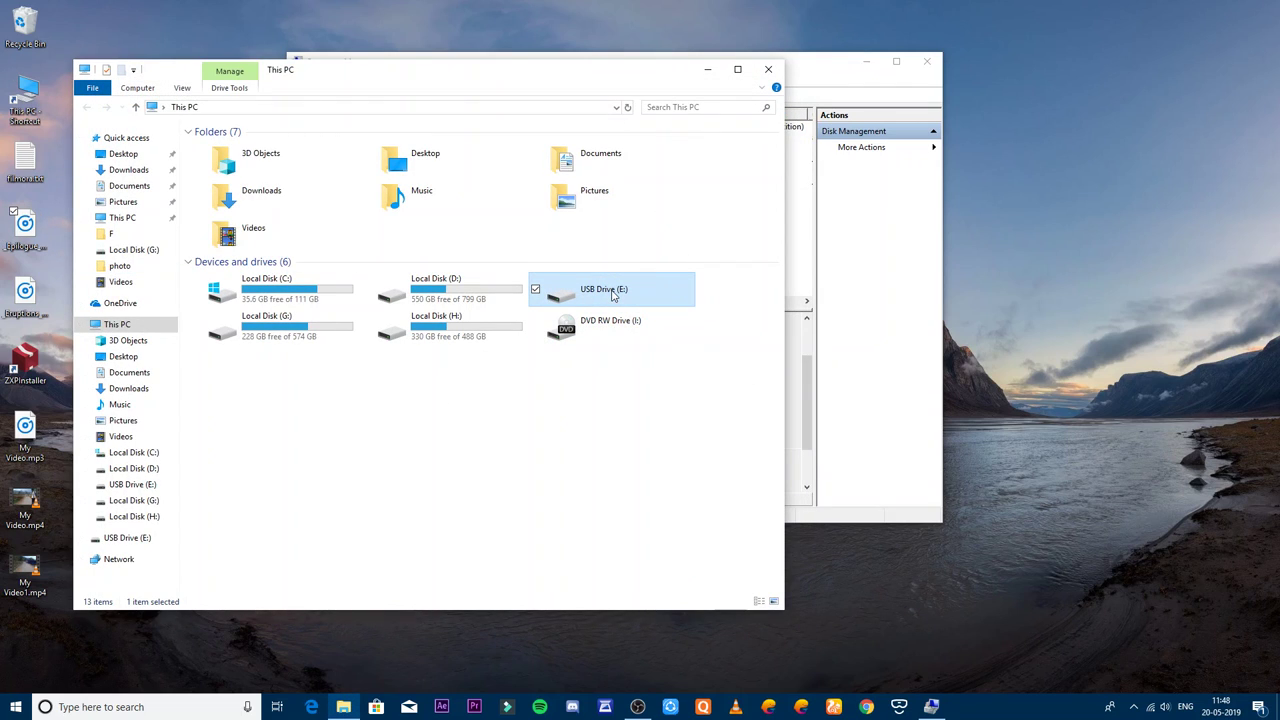
drag(614, 295, 614, 295)
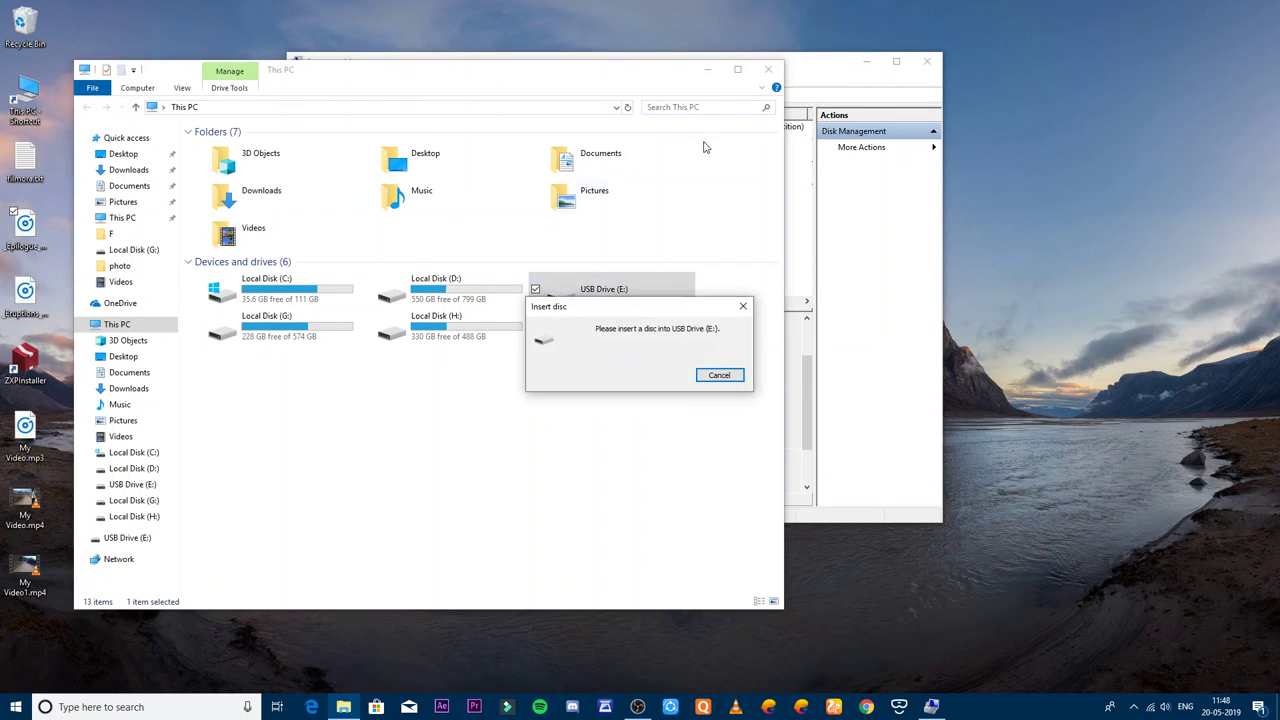
click(707, 379)
click(768, 69)
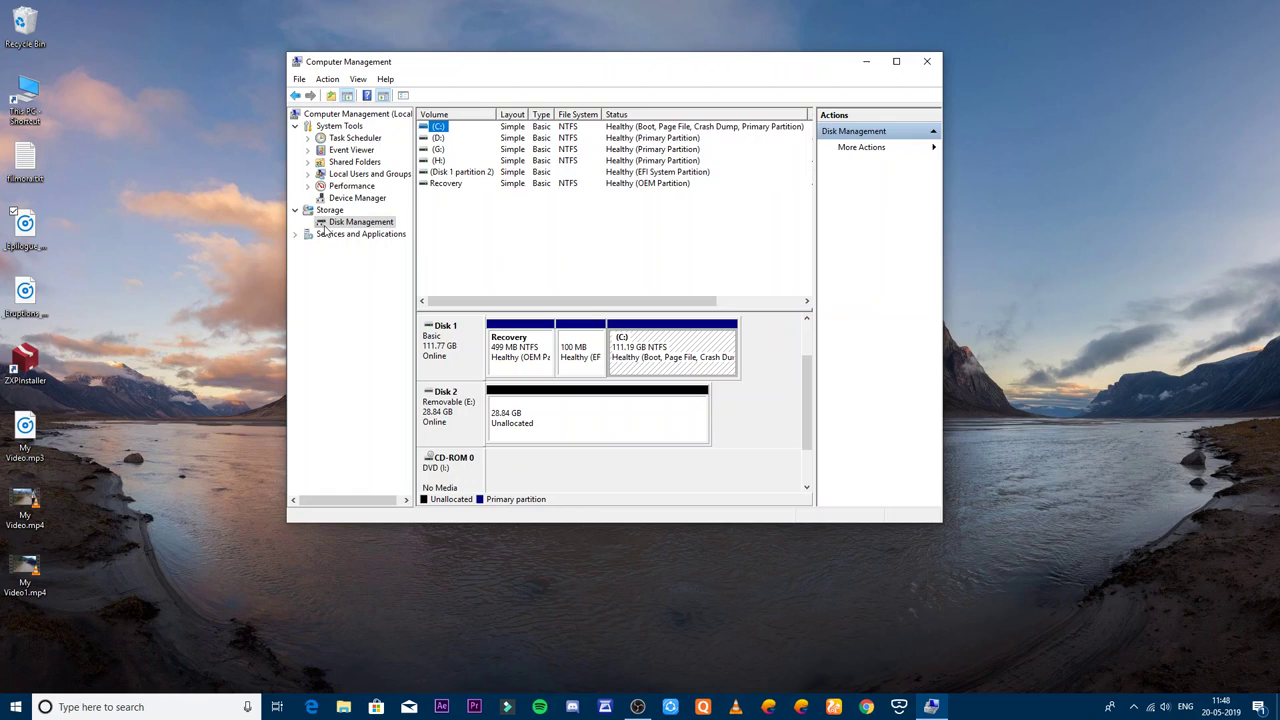
Select Disk 2's 28.84 GB unallocated space and bring up its options
click(533, 423)
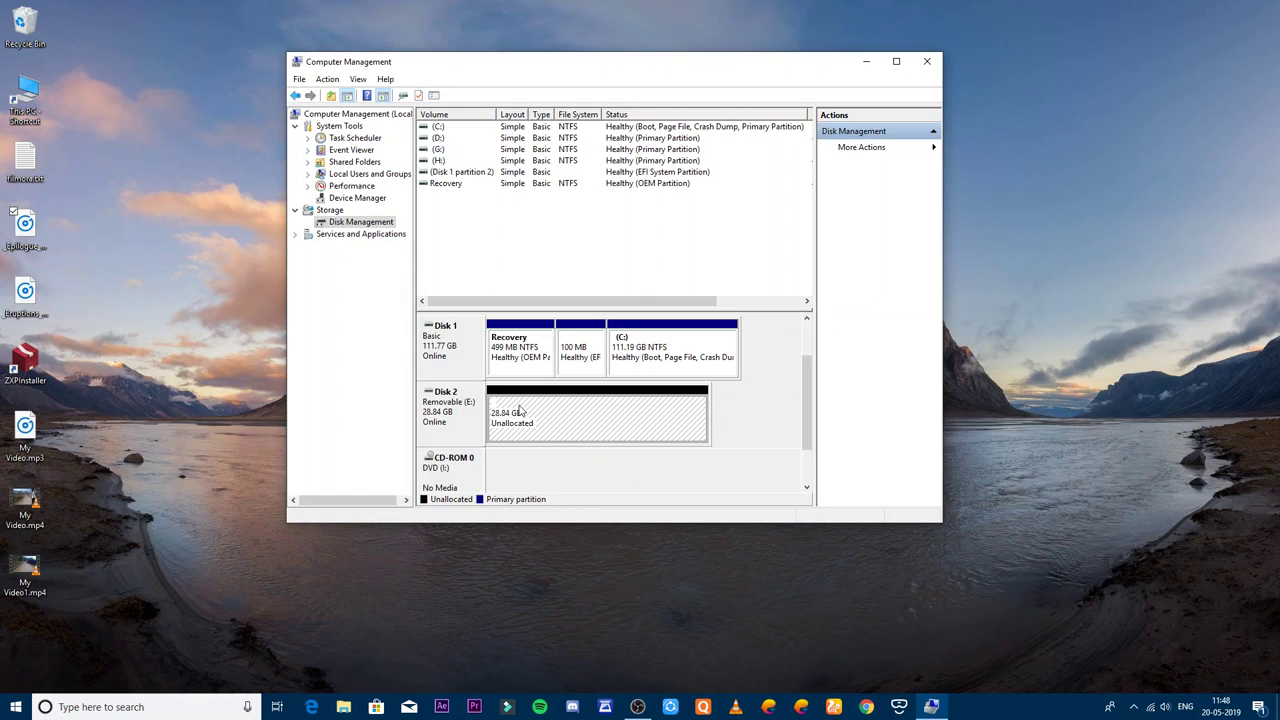
right_click(641, 414)
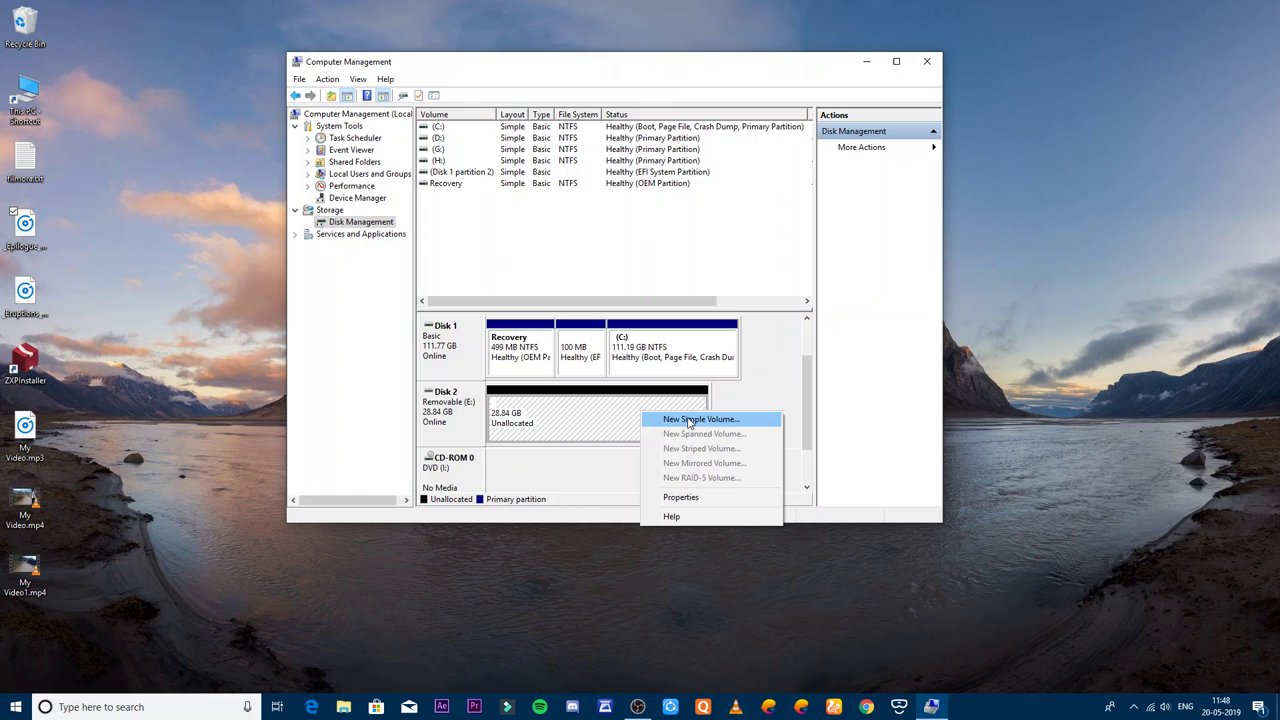
Start the New Simple Volume Wizard, keeping the full 29530 MB size and drive letter F
right_click(580, 408)
click(655, 415)
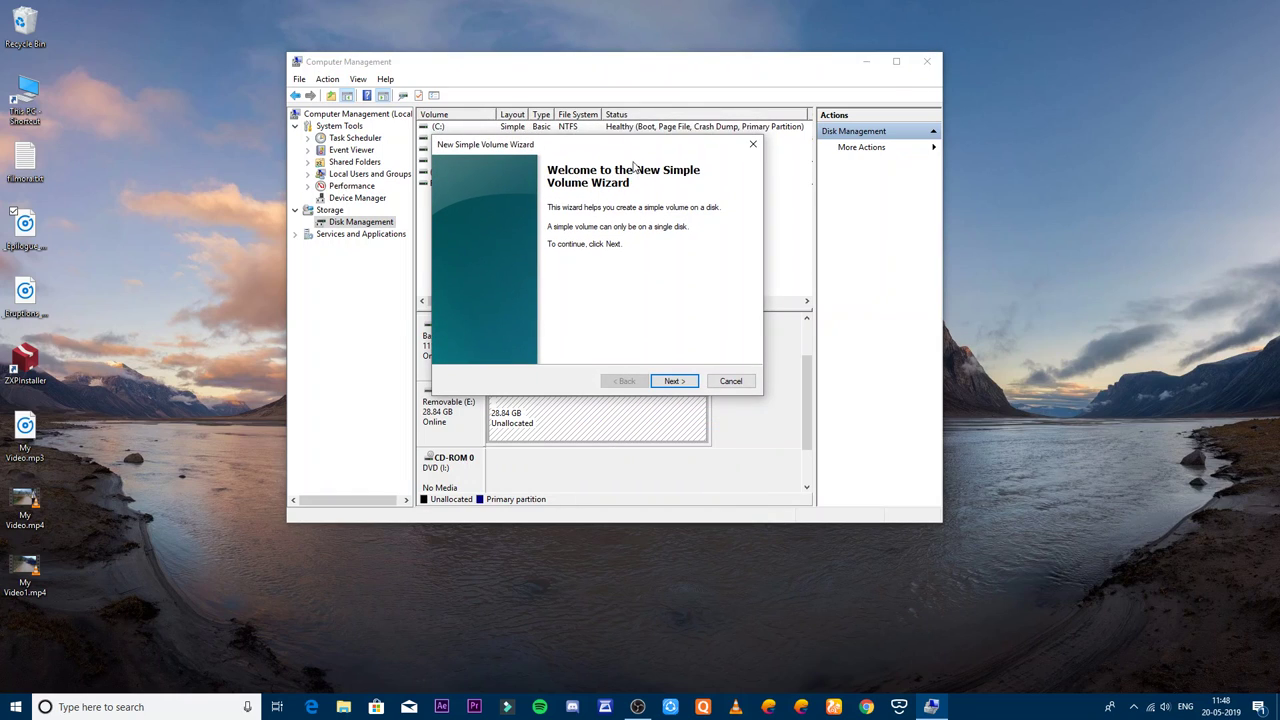
click(680, 381)
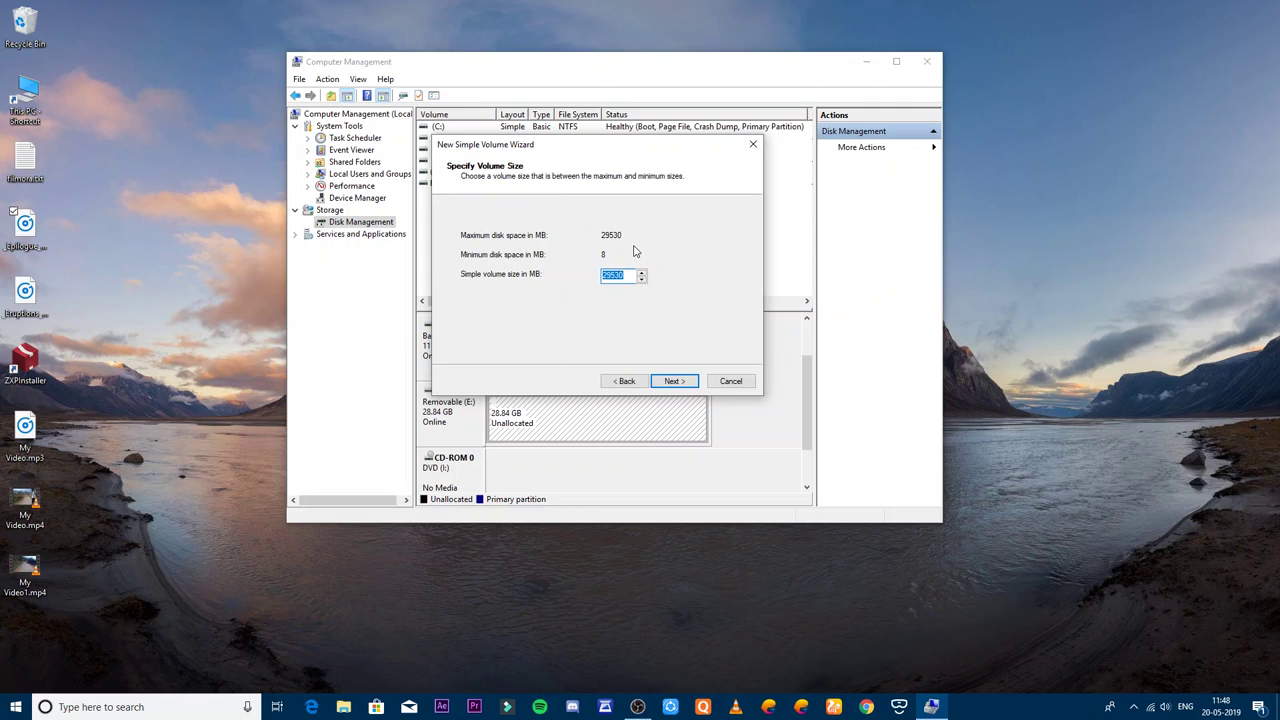
click(686, 384)
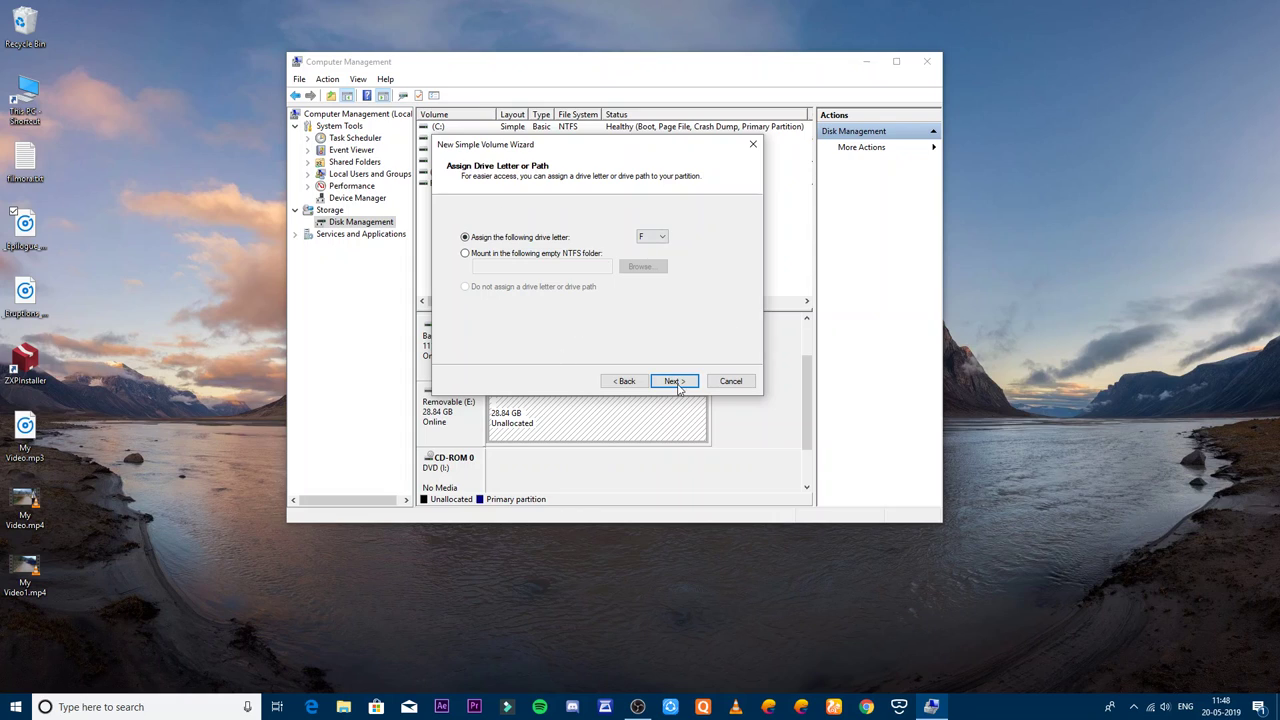
click(676, 384)
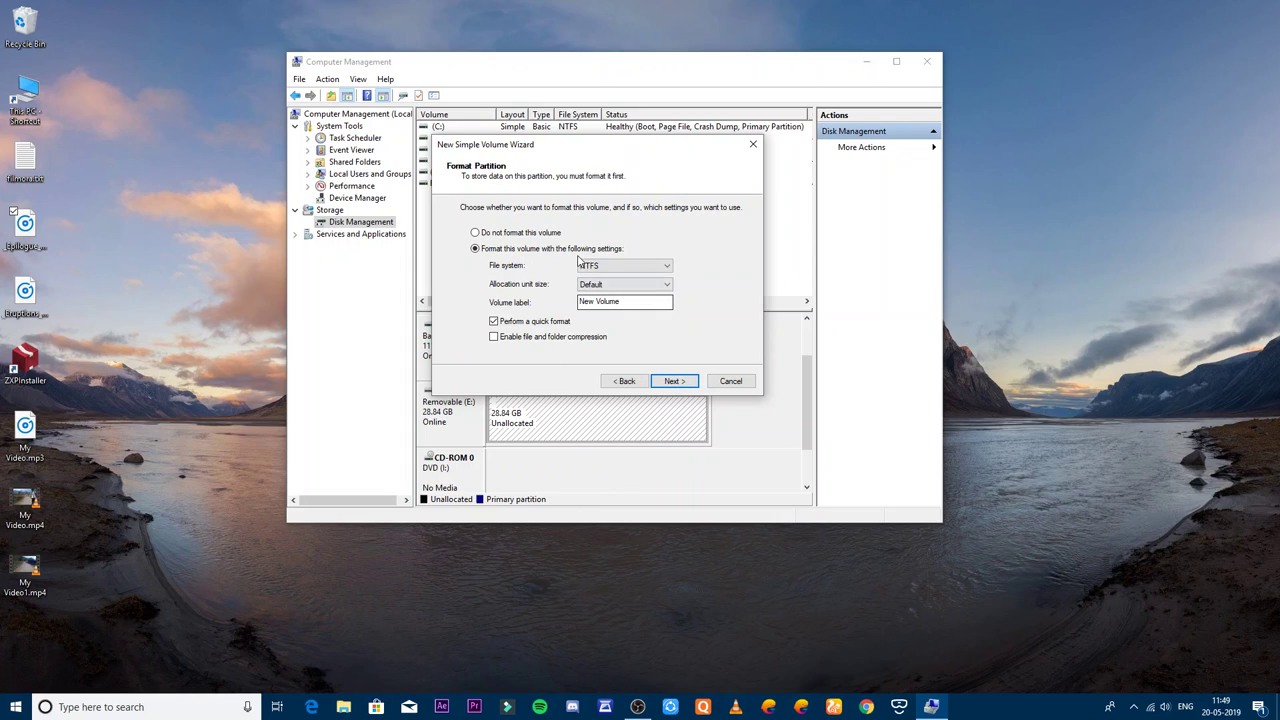
Keep NTFS as the file system, checking the disk list and This PC drives meanwhile
click(620, 265)
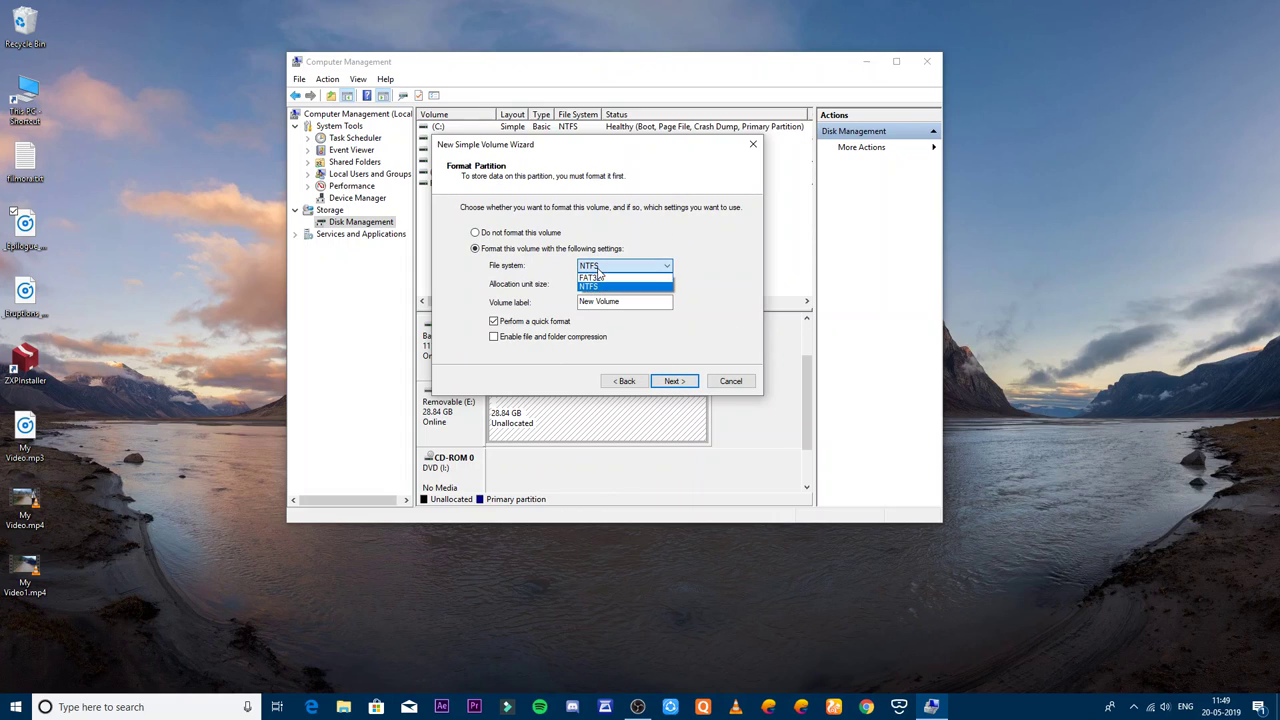
click(600, 286)
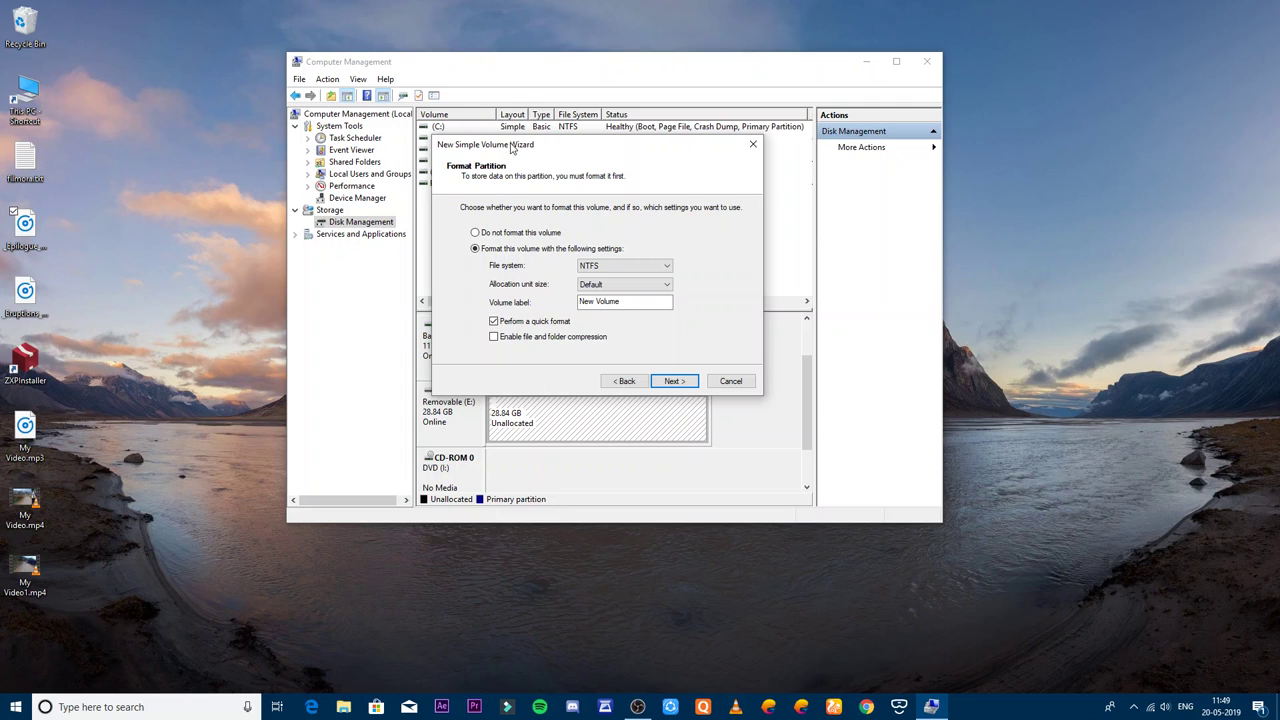
drag(510, 146, 840, 140)
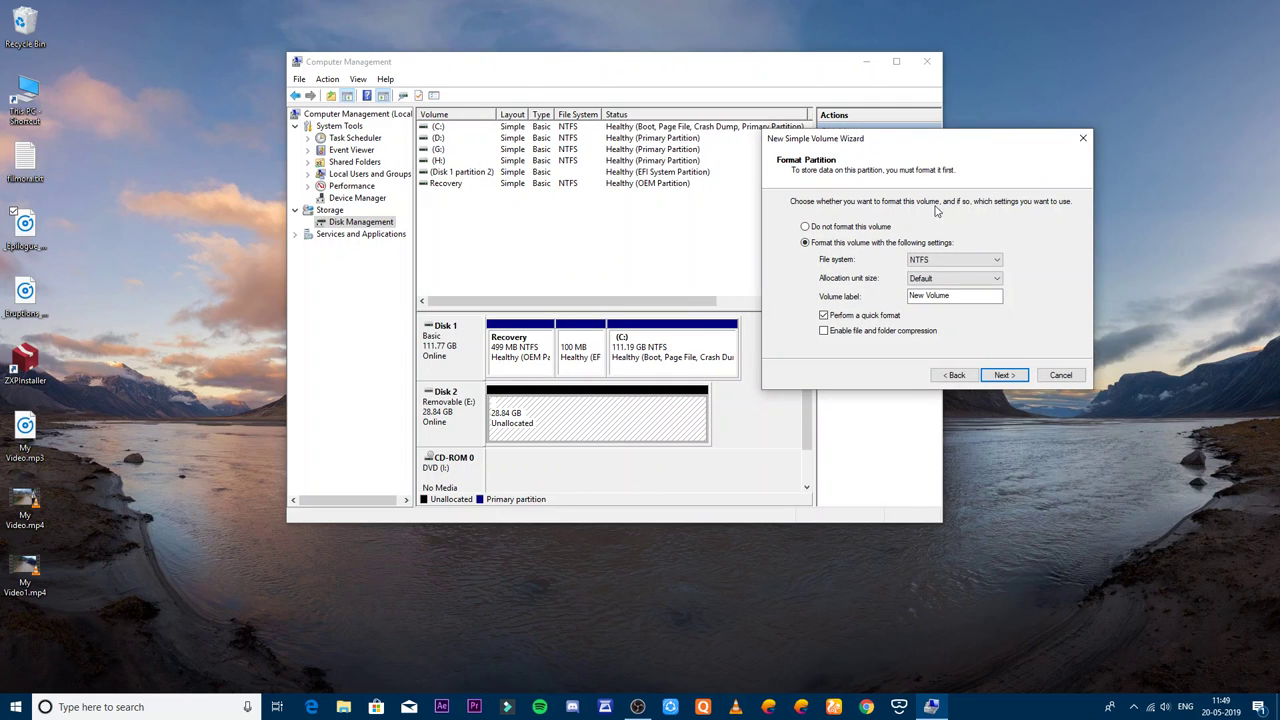
mouse_move(928, 138)
mouse_down()
mouse_move(648, 147)
mouse_move(968, 237)
mouse_move(656, 160)
mouse_up()
click(668, 262)
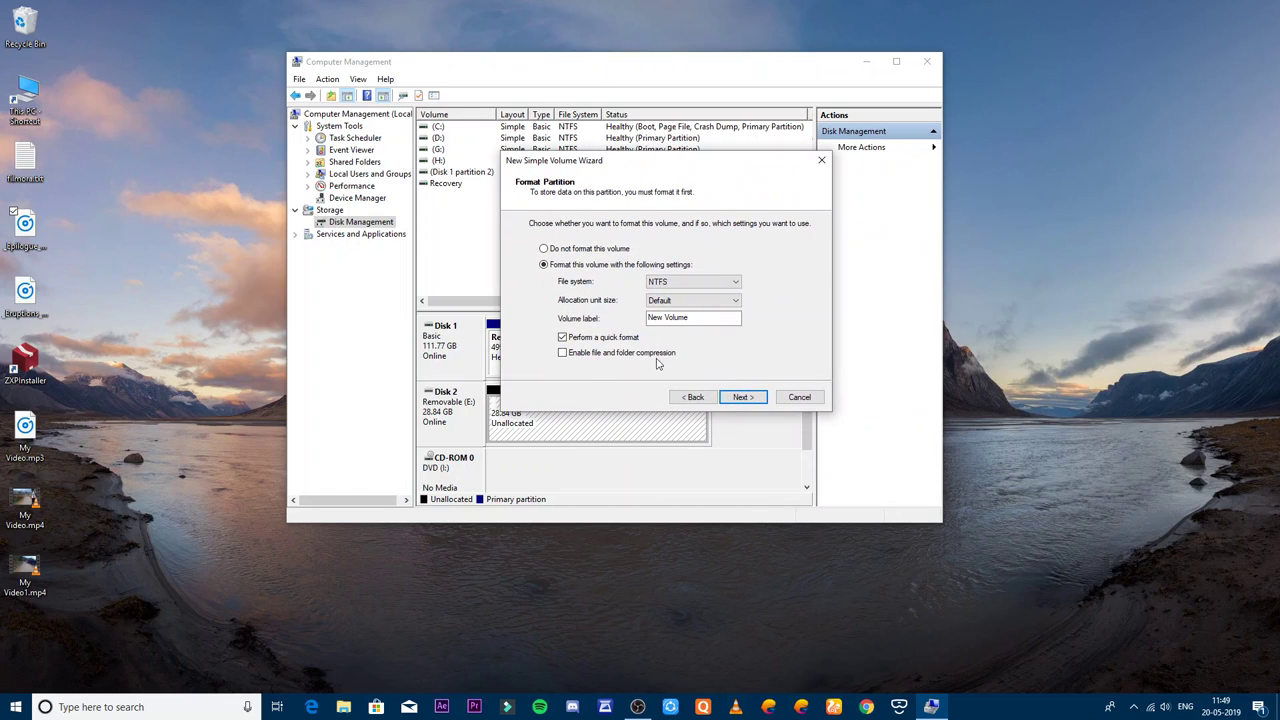
click(662, 285)
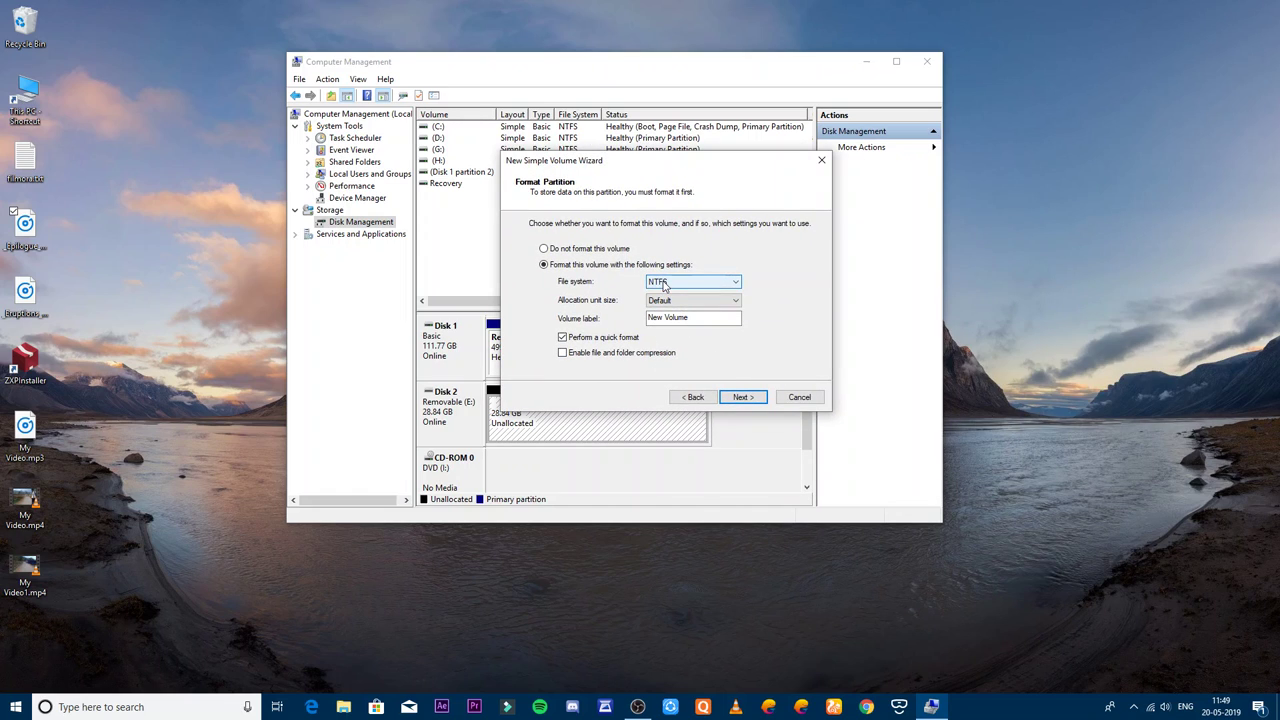
double_click(40, 108)
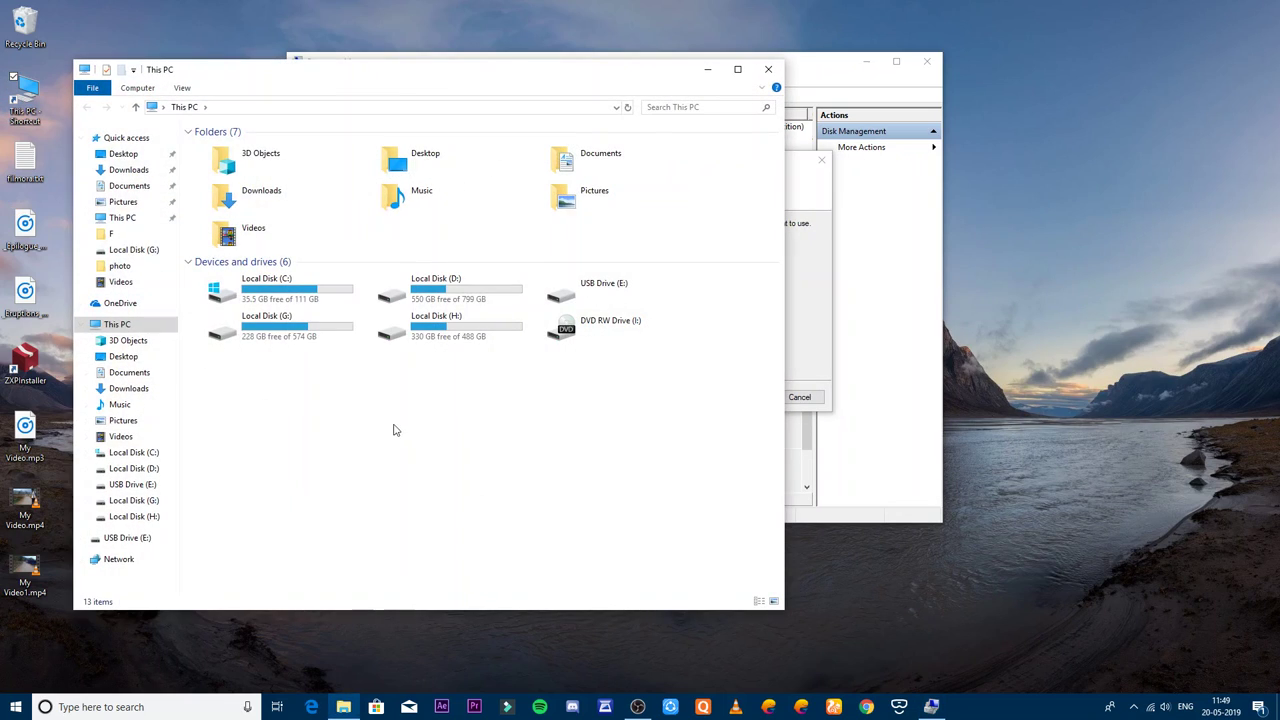
click(634, 284)
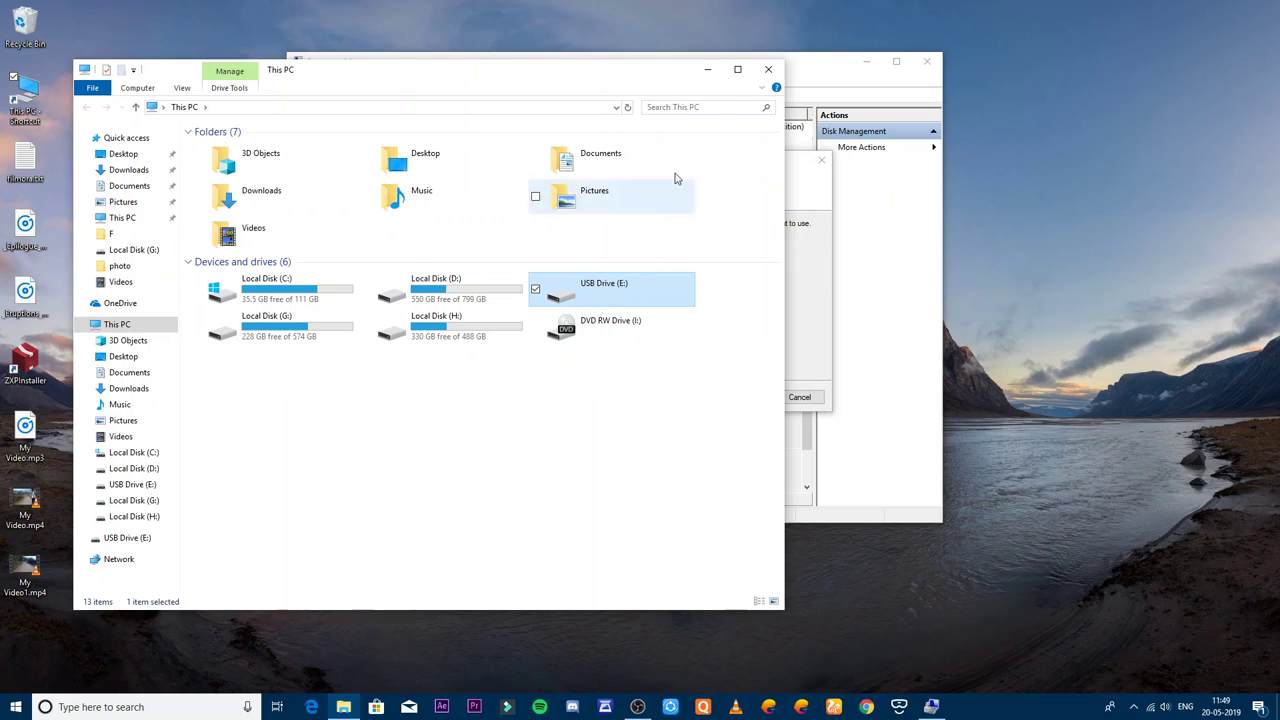
click(769, 72)
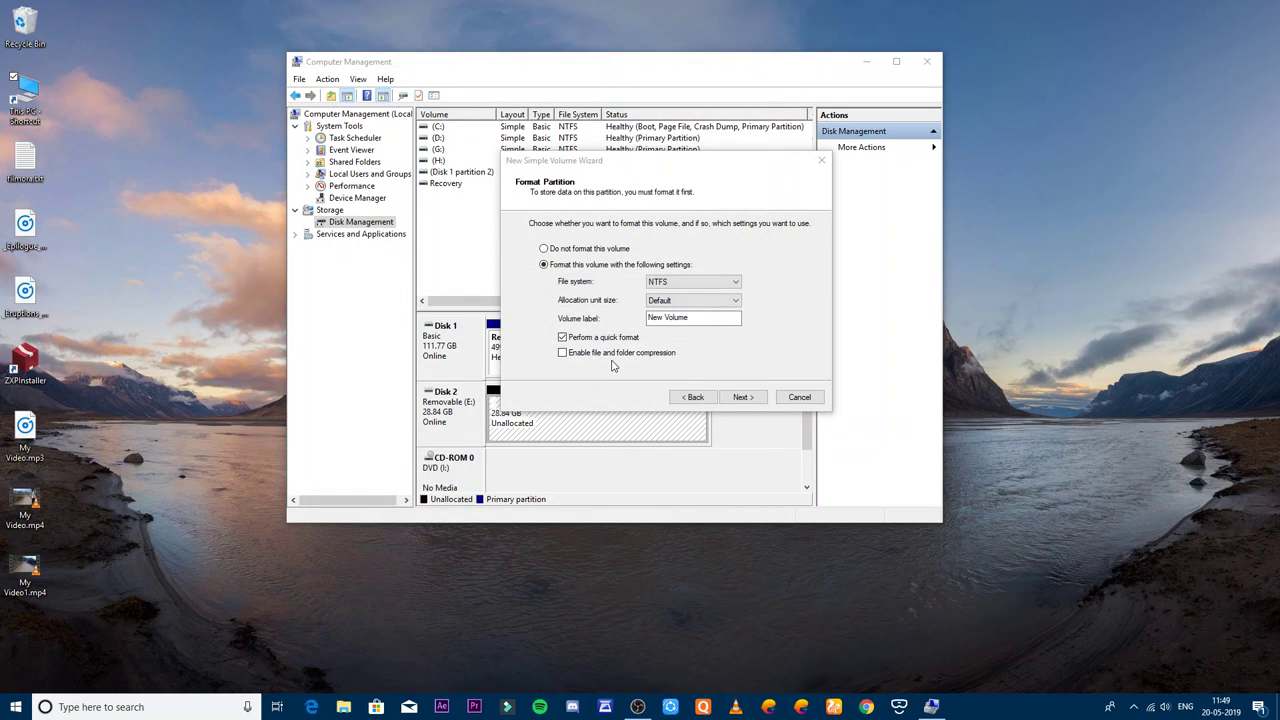
Keep the New Volume label and quick format, then finish creating the volume
click(678, 330)
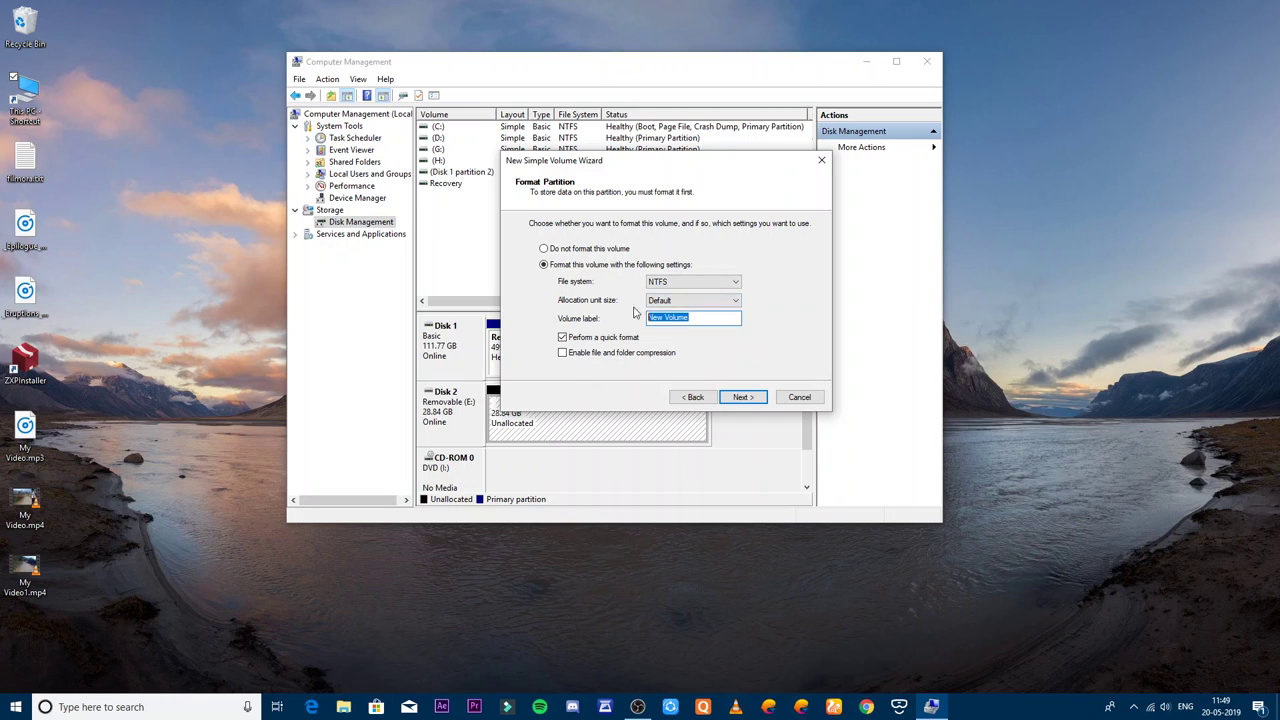
click(673, 323)
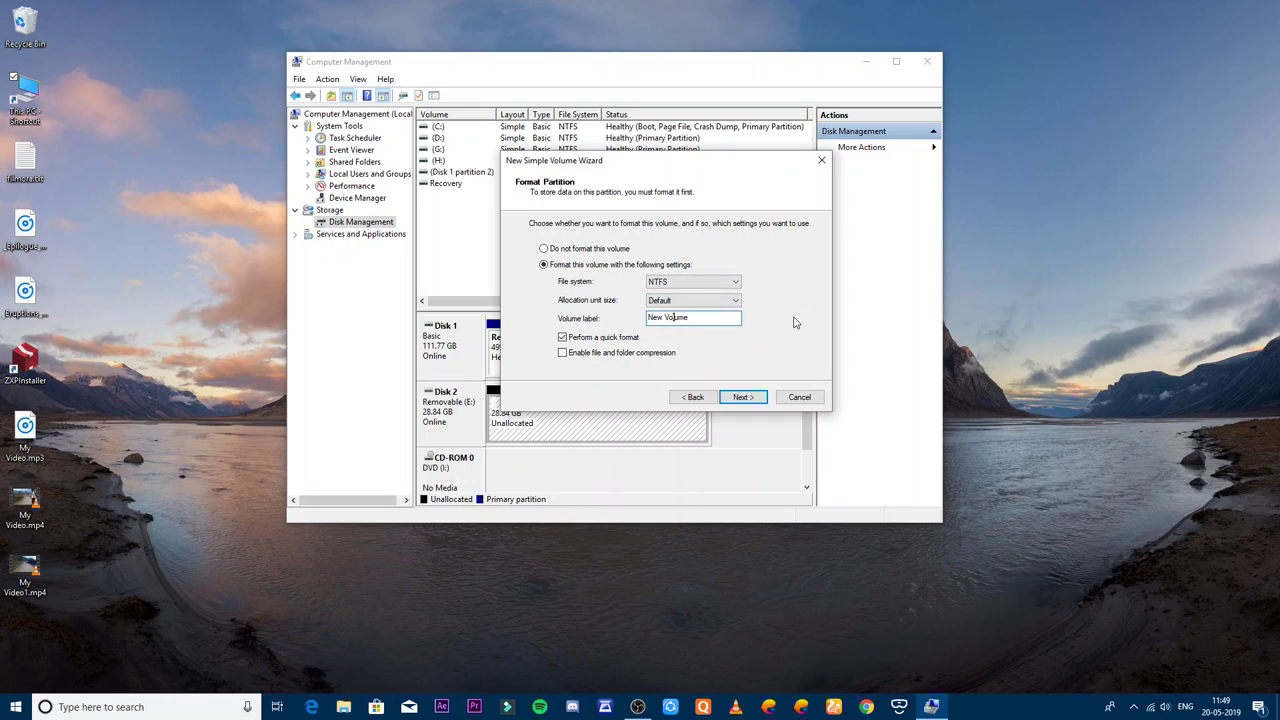
click(745, 403)
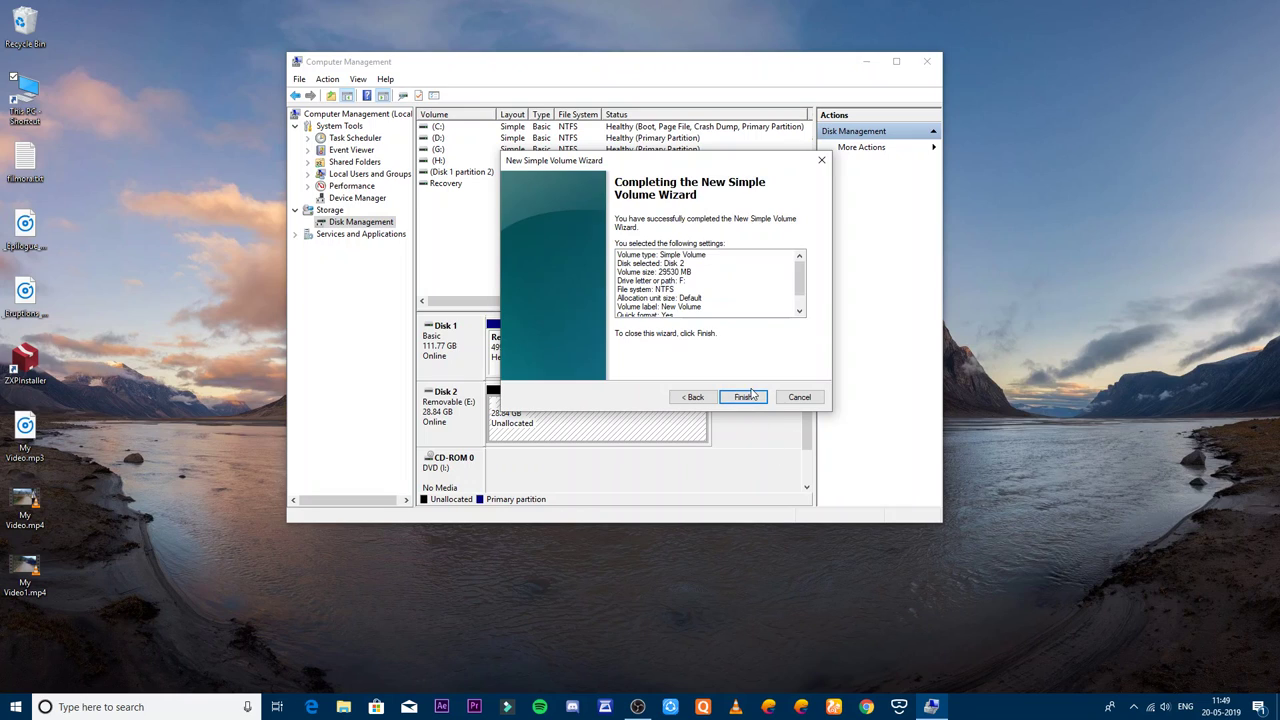
click(745, 397)
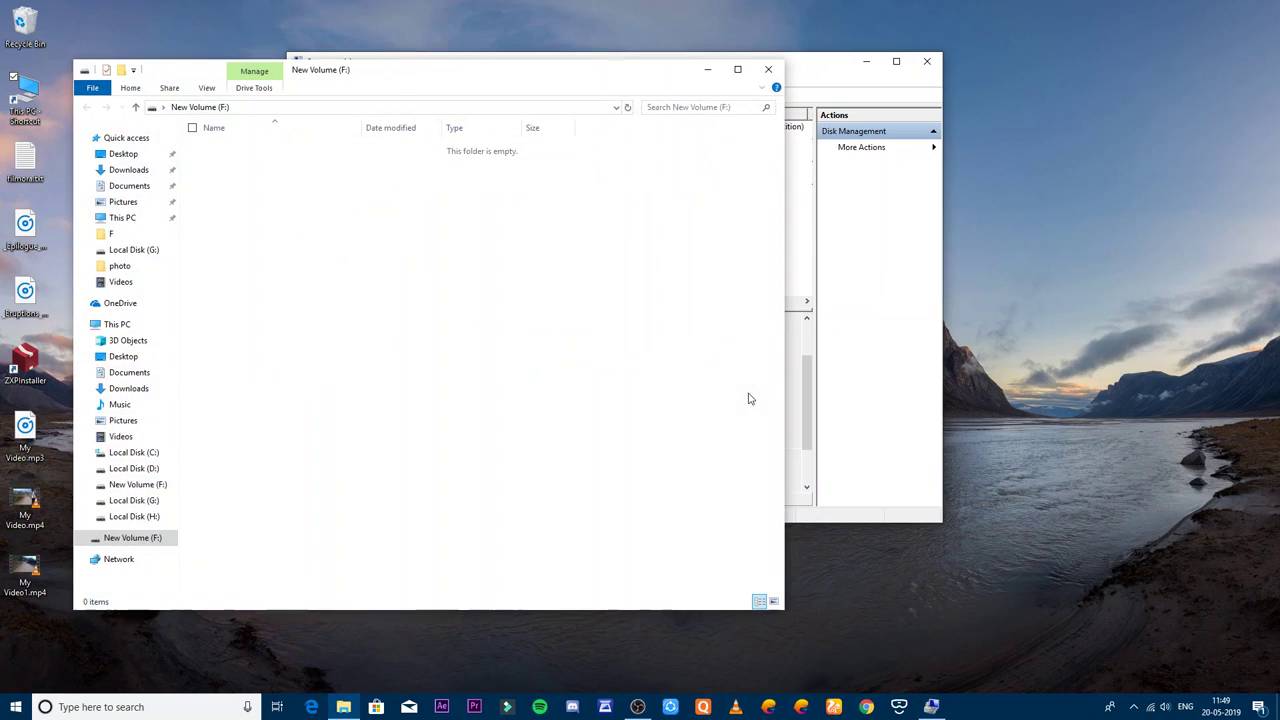
Close the empty F: window and select the new New Volume (F:) partition on Disk 2
click(768, 69)
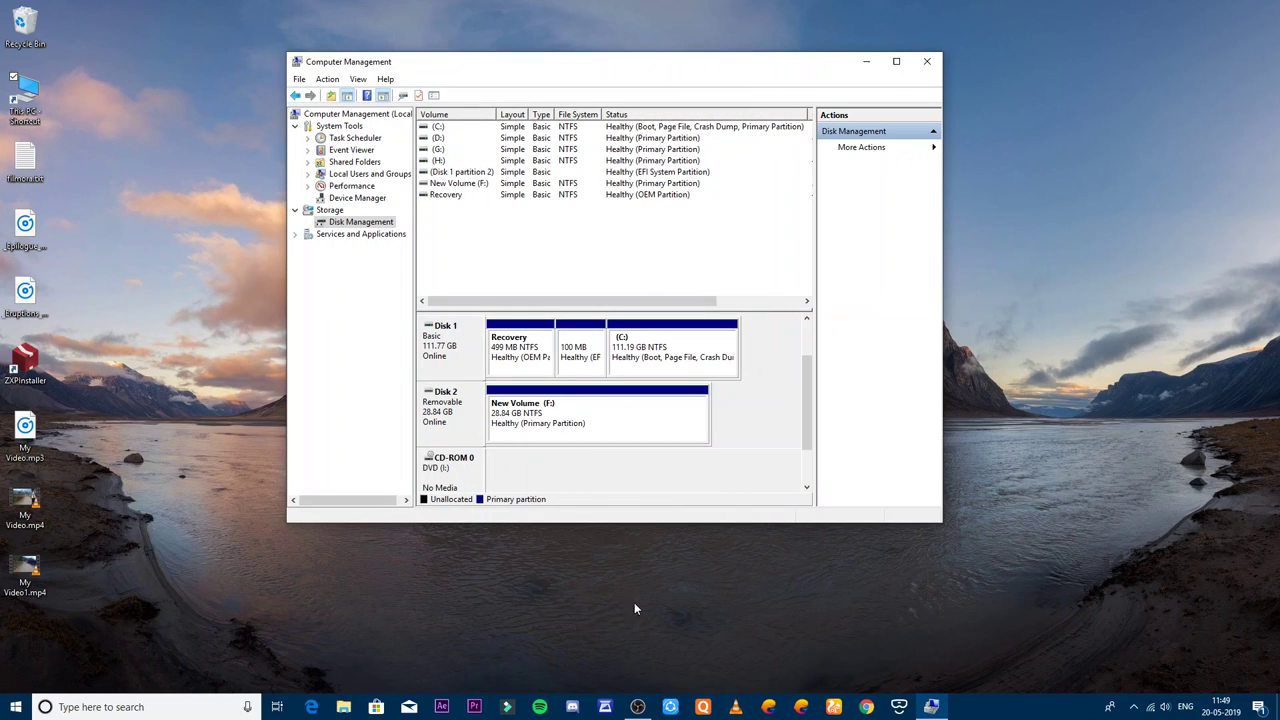
click(530, 414)
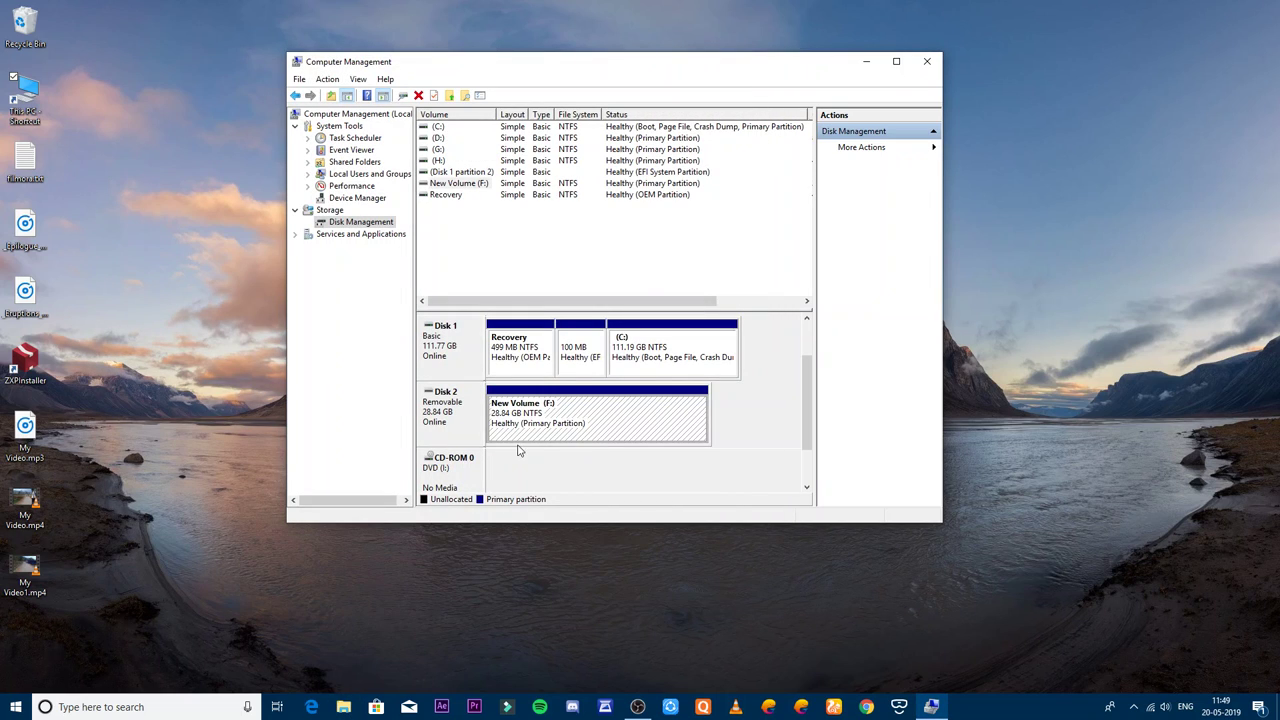
Close Computer Management and open New Volume (F:) from This PC
click(928, 72)
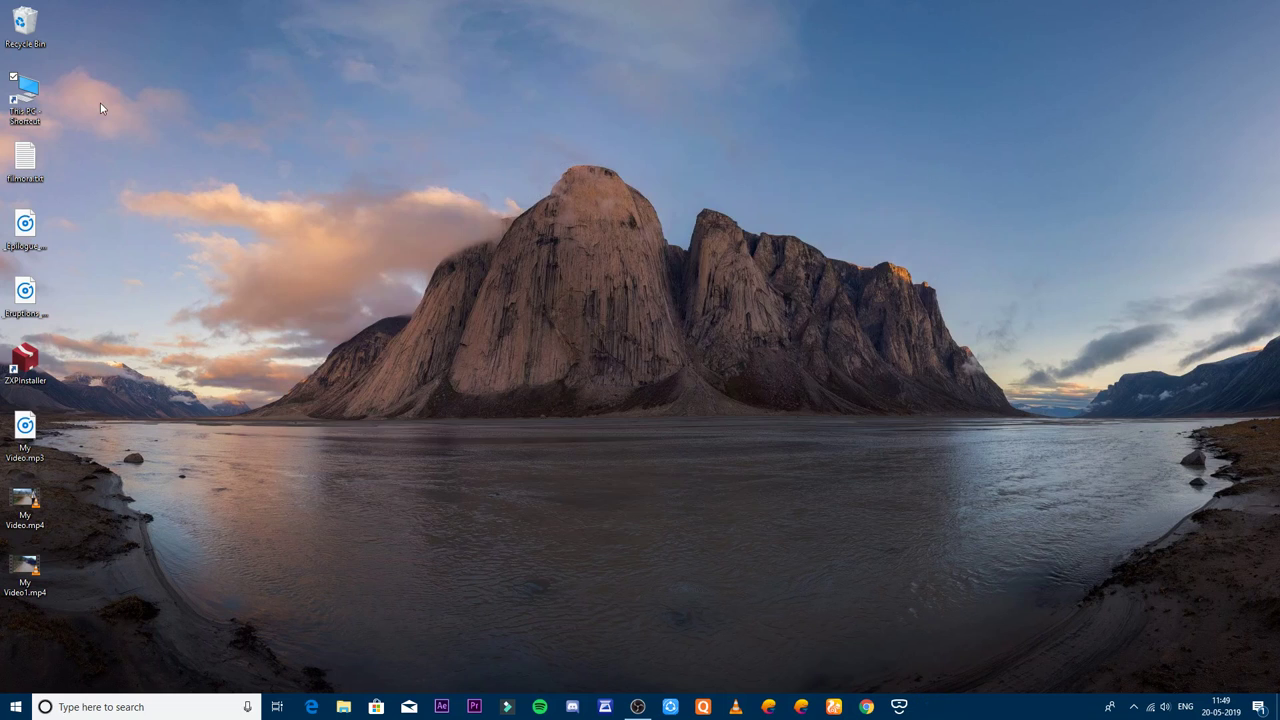
double_click(20, 102)
click(612, 292)
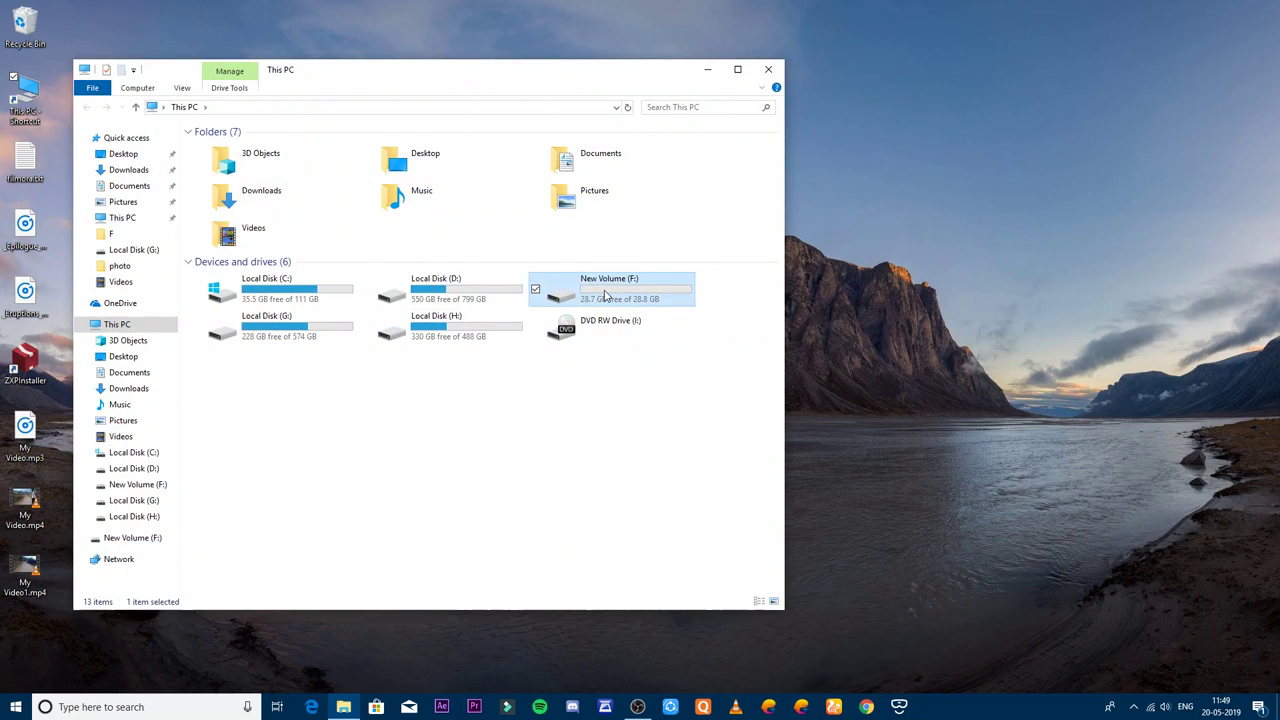
double_click(610, 292)
Copy filmora.txt onto New Volume (F:), abandon a failed rename, and delete it
drag(17, 186, 400, 215)
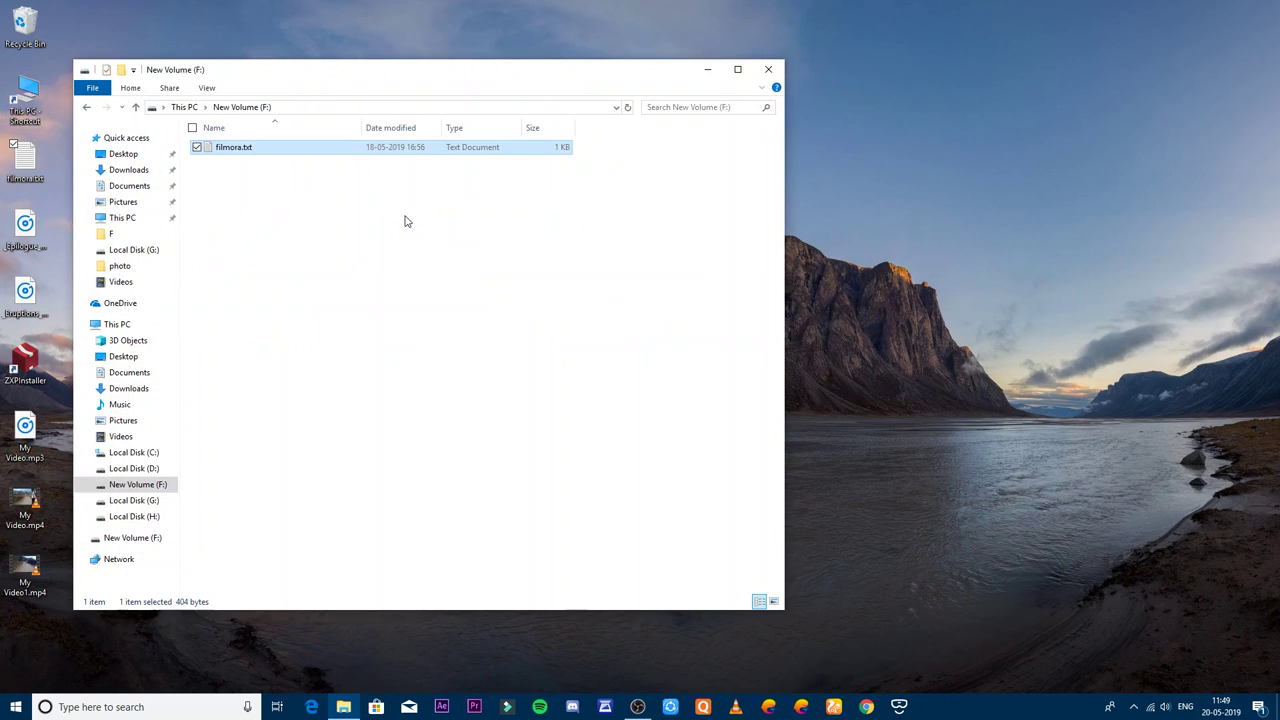
key(F2)
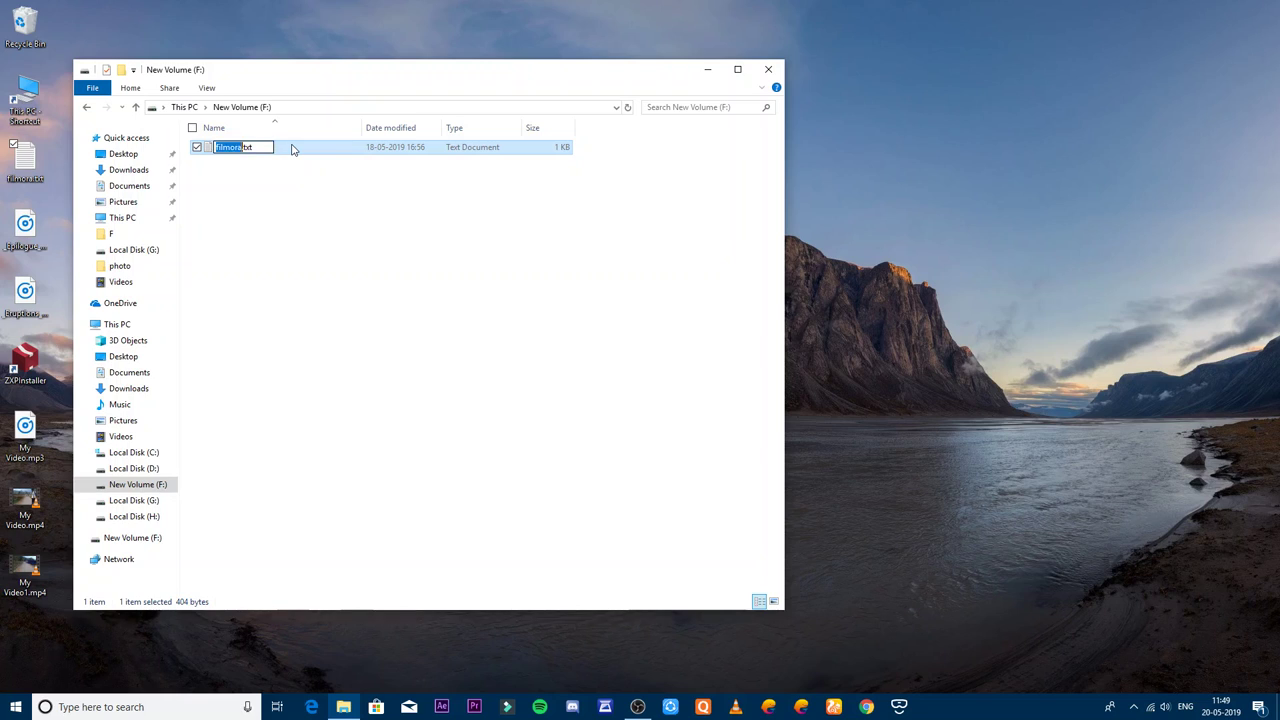
key(BackSpace)
key(Return)
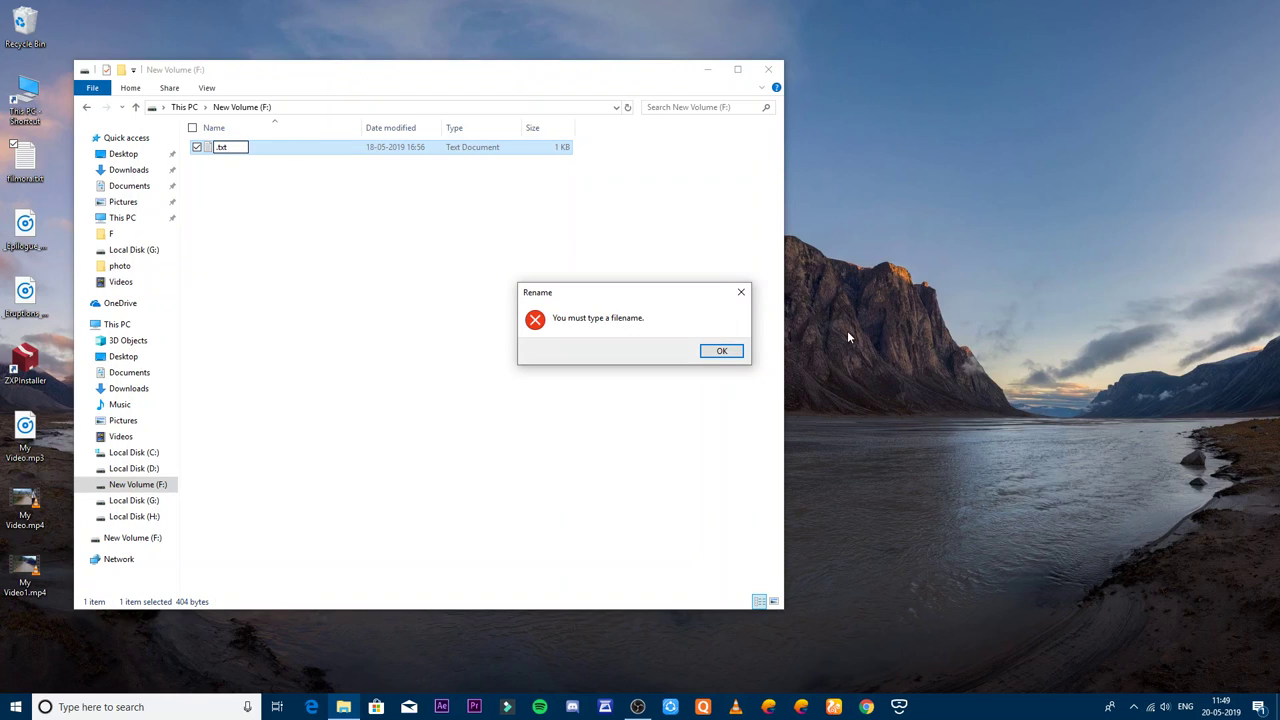
click(716, 353)
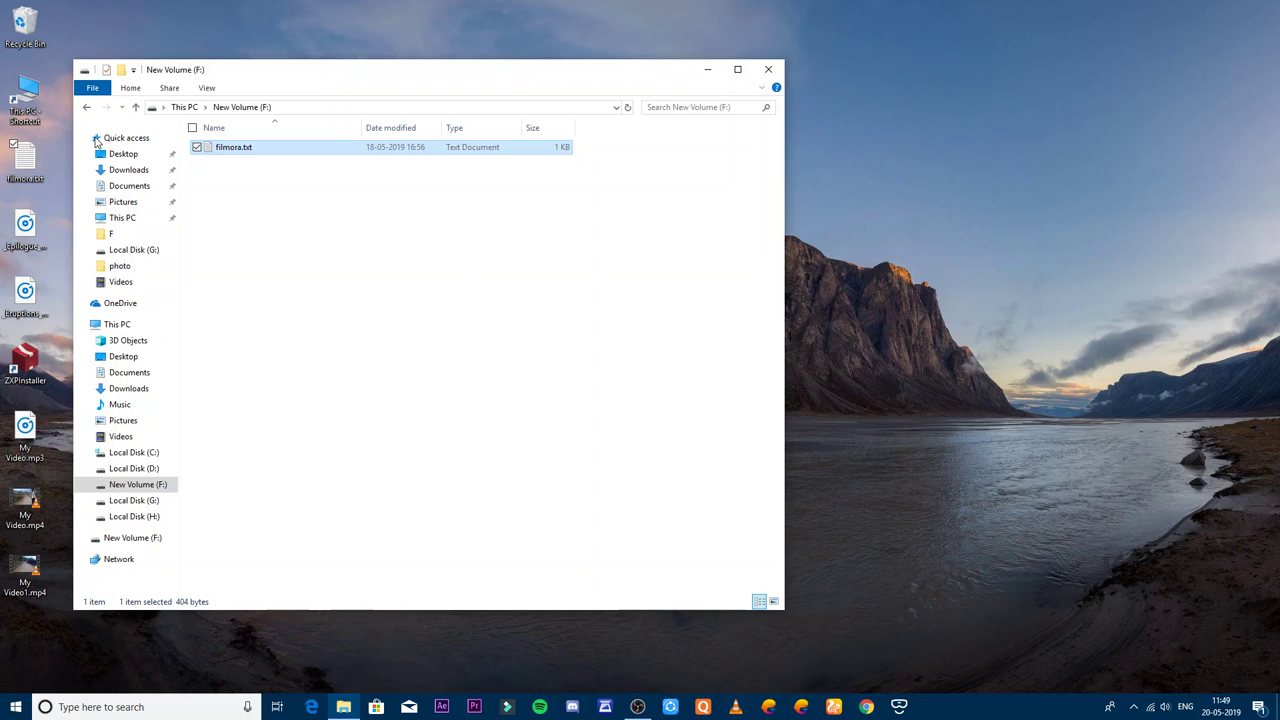
key(Delete)
Eject New Volume (F:) from This PC and close File Explorer
click(135, 107)
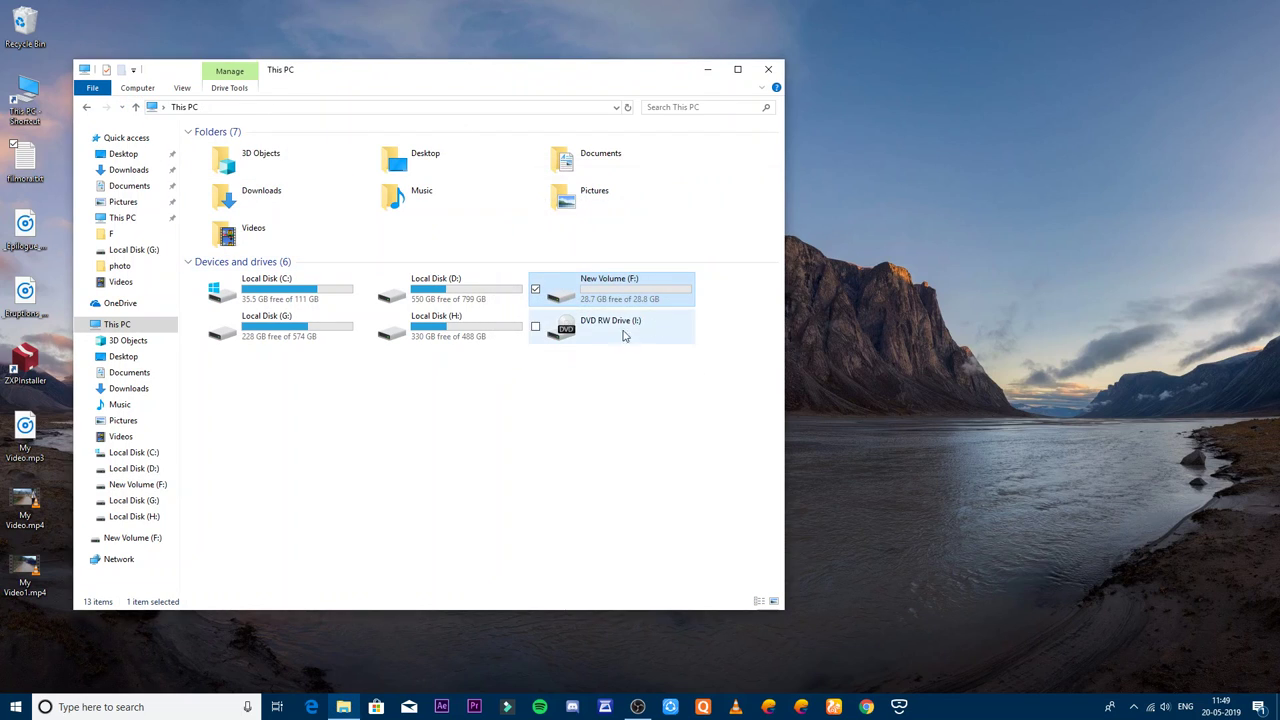
drag(500, 70, 750, 79)
right_click(824, 297)
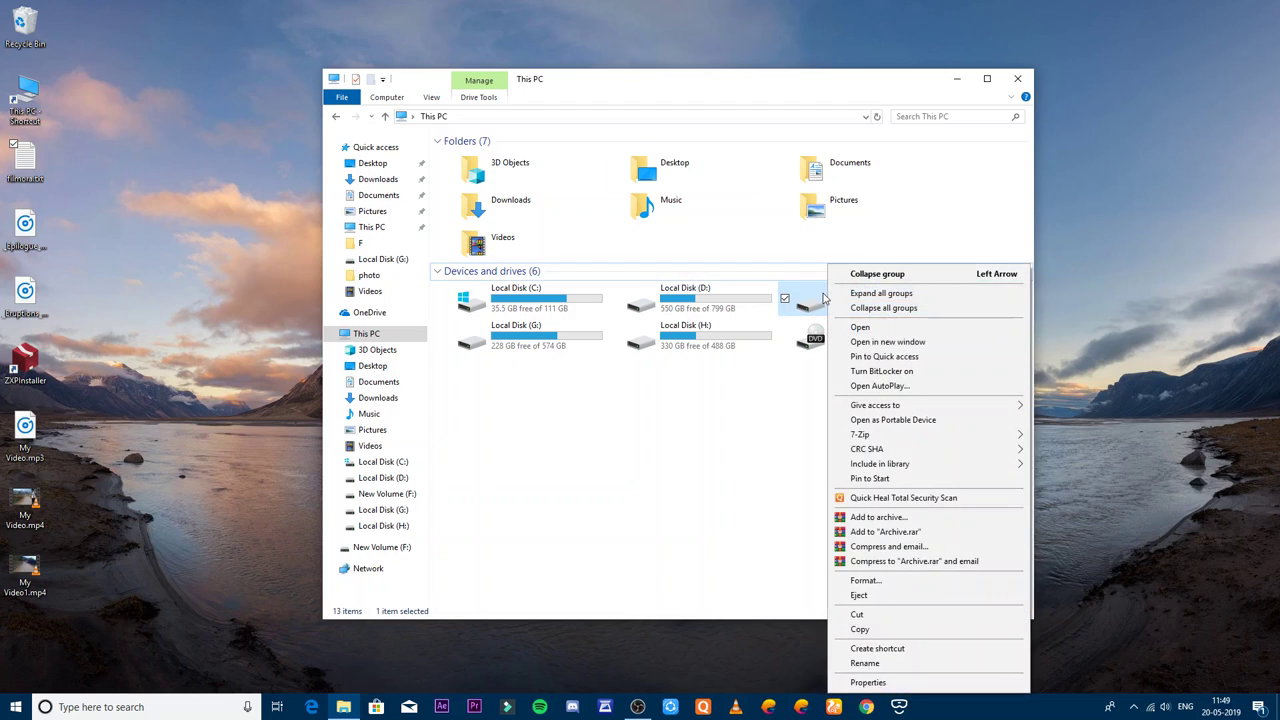
click(873, 573)
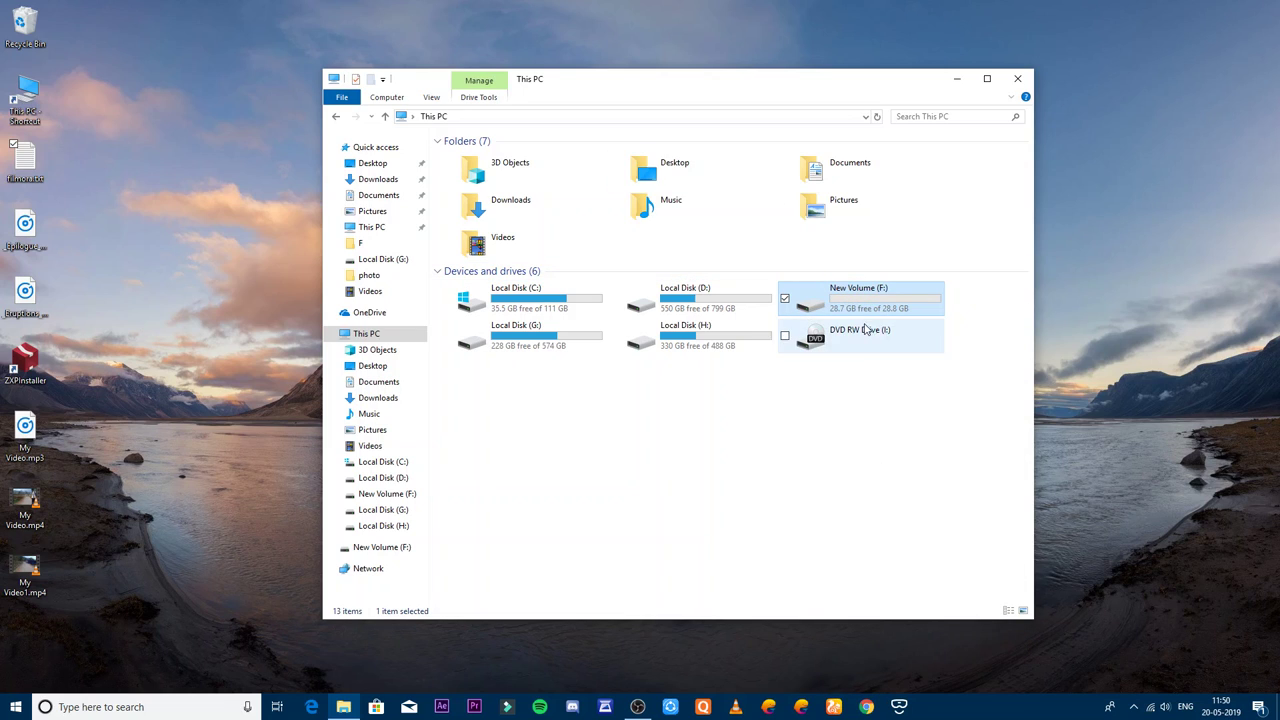
right_click(857, 298)
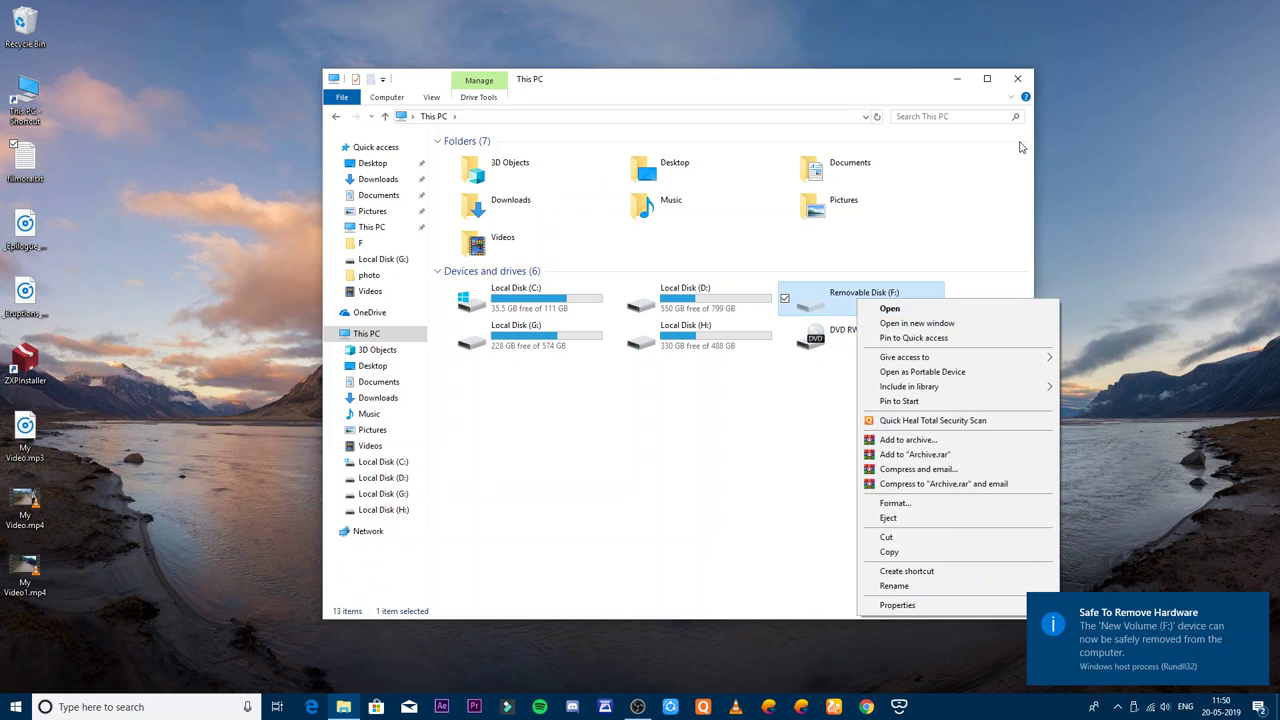
click(1017, 78)
right_click(845, 340)
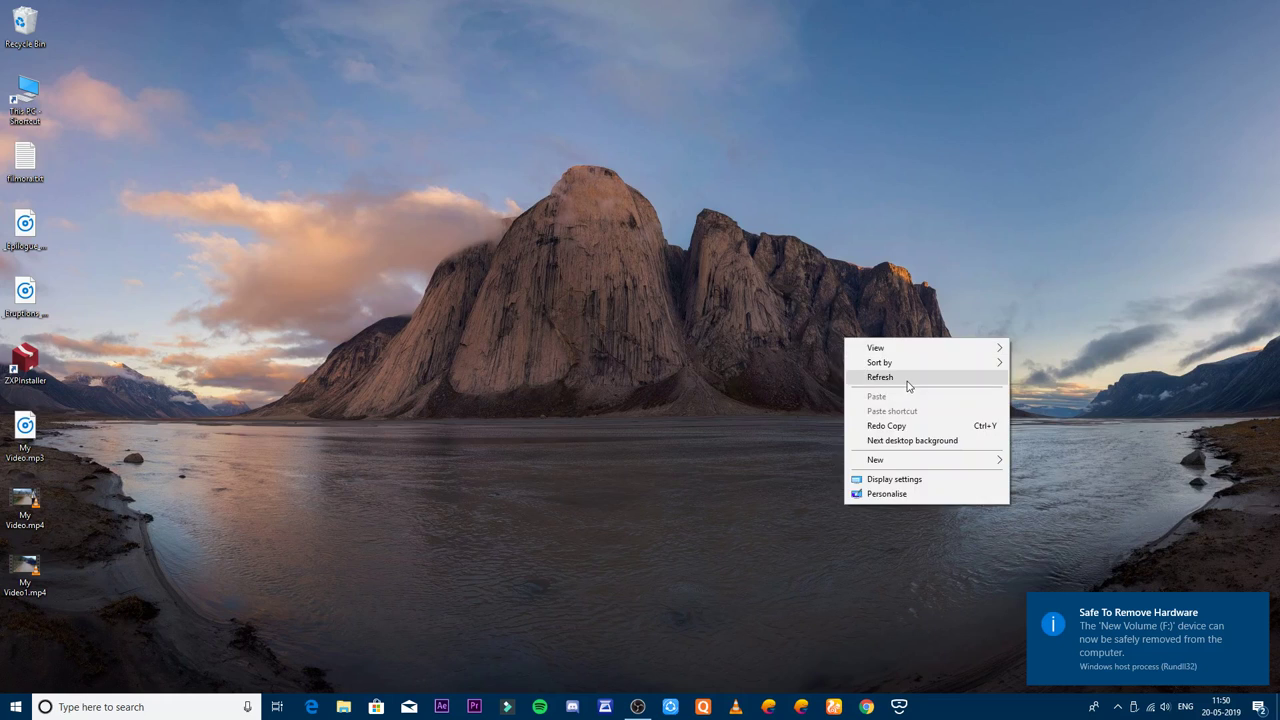
click(908, 386)
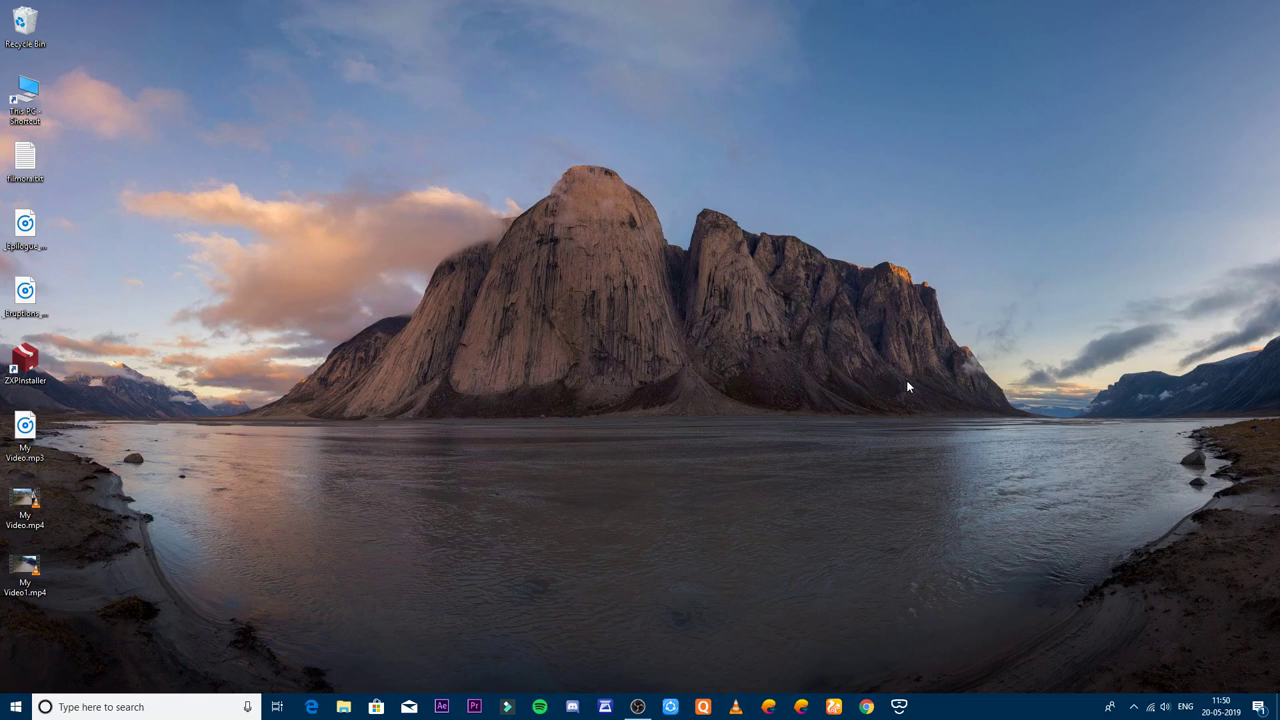
right_click(906, 380)
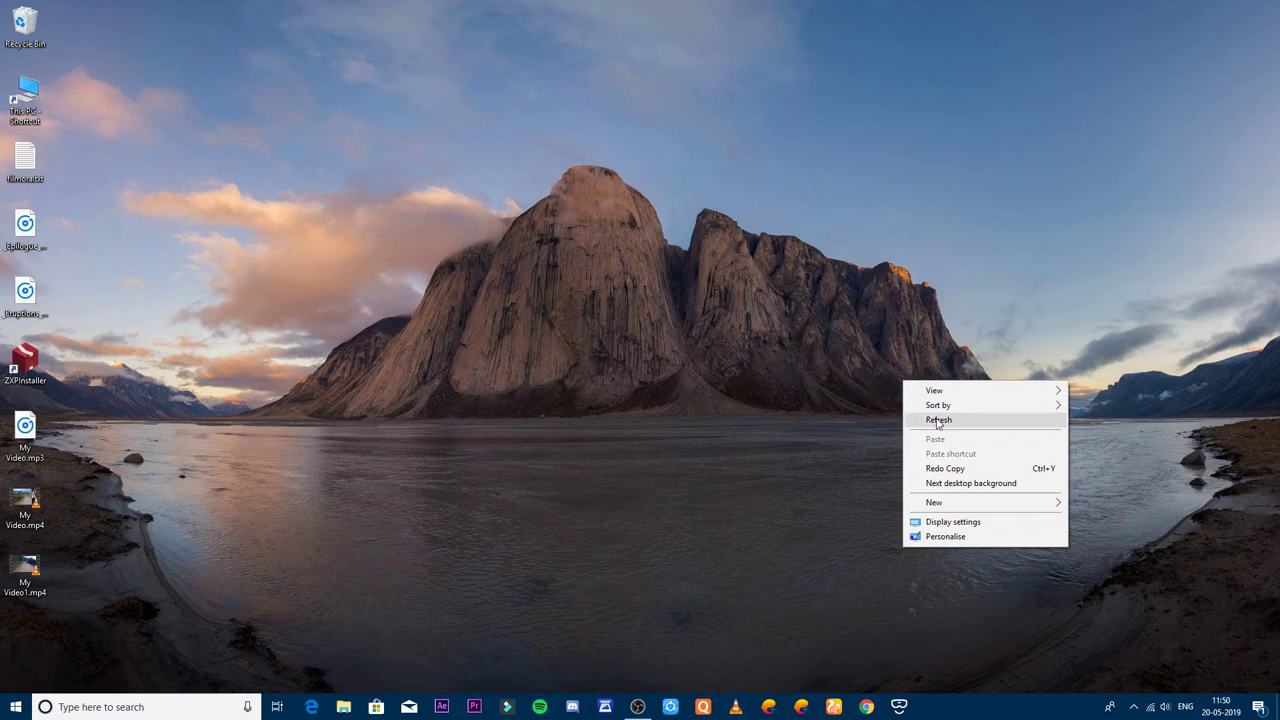
click(946, 421)
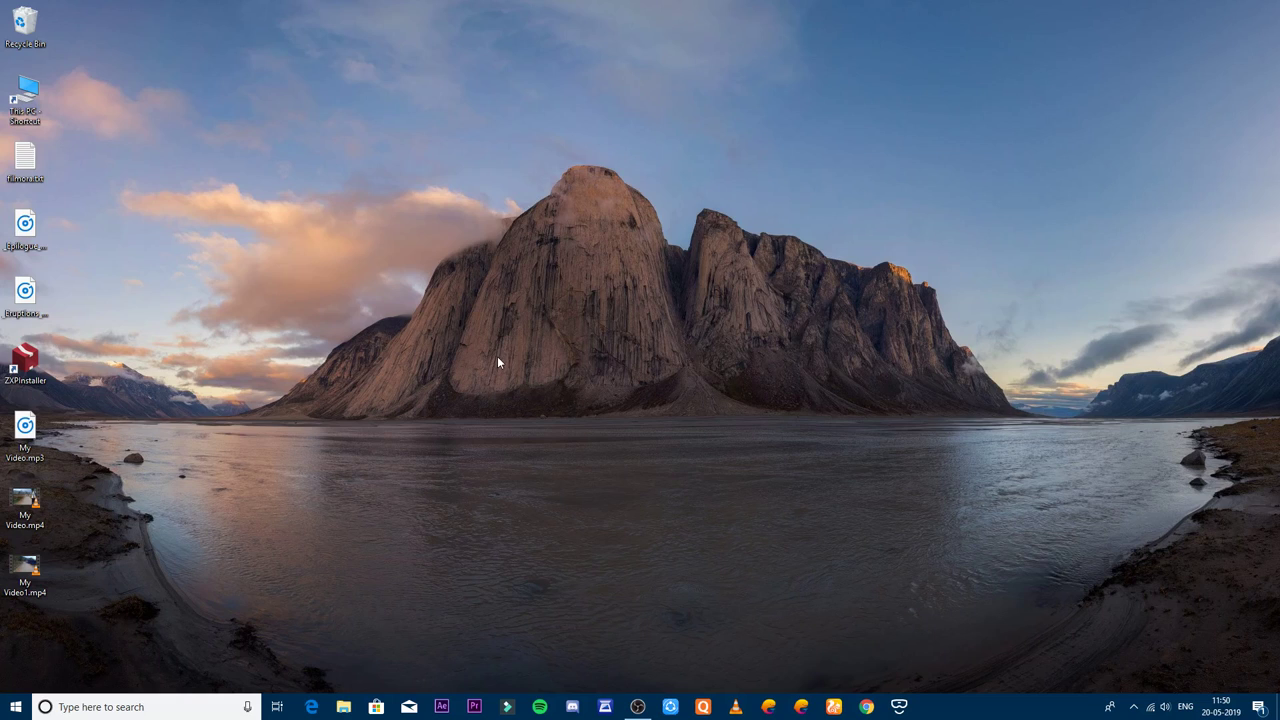
right_click(332, 235)
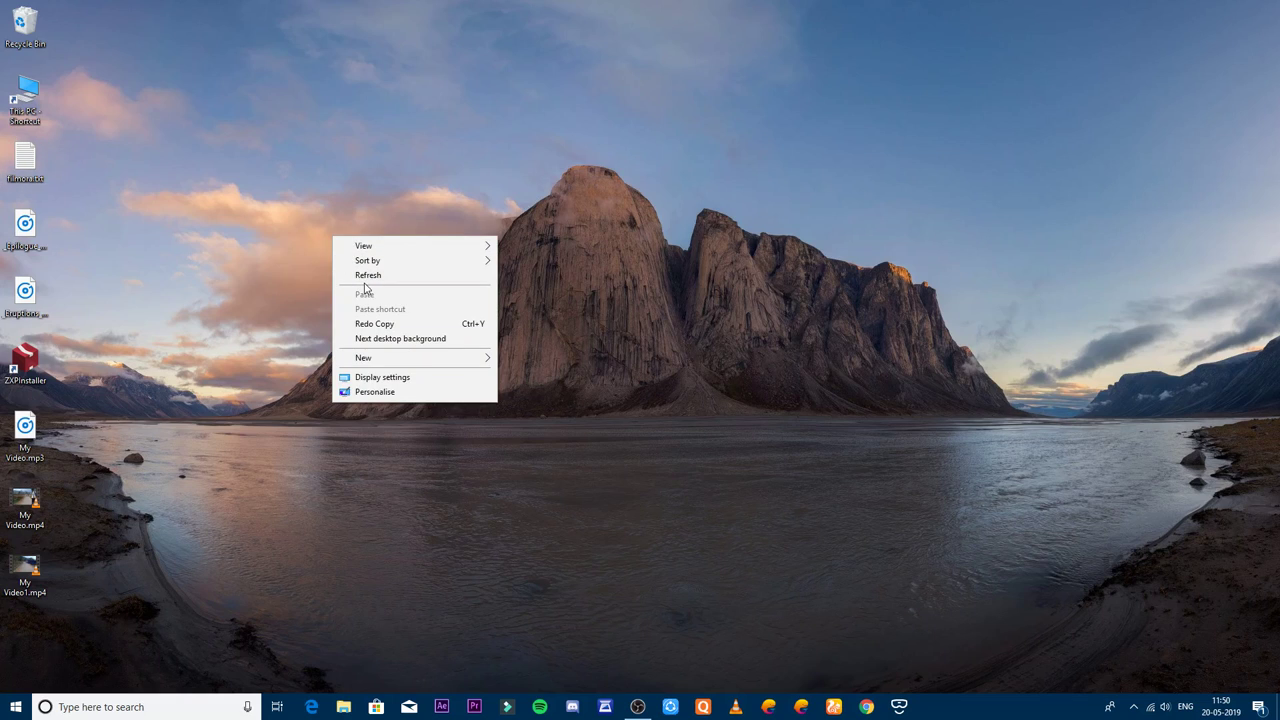
click(368, 278)
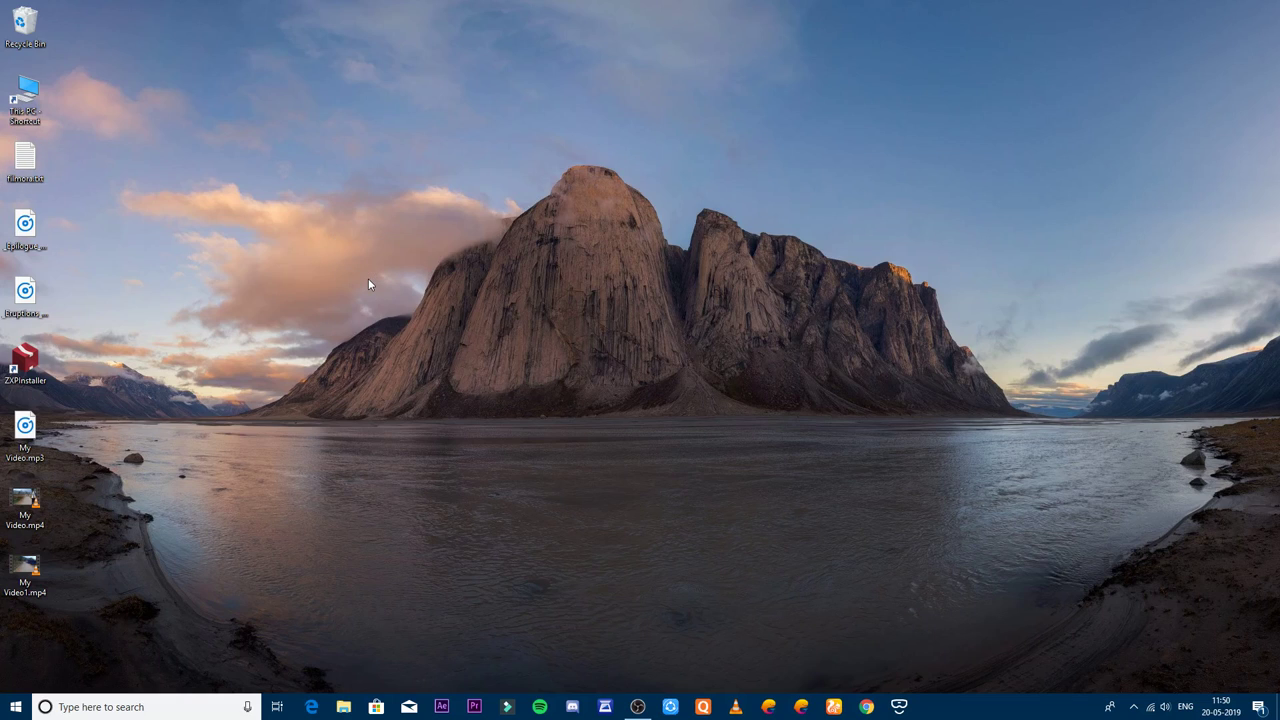